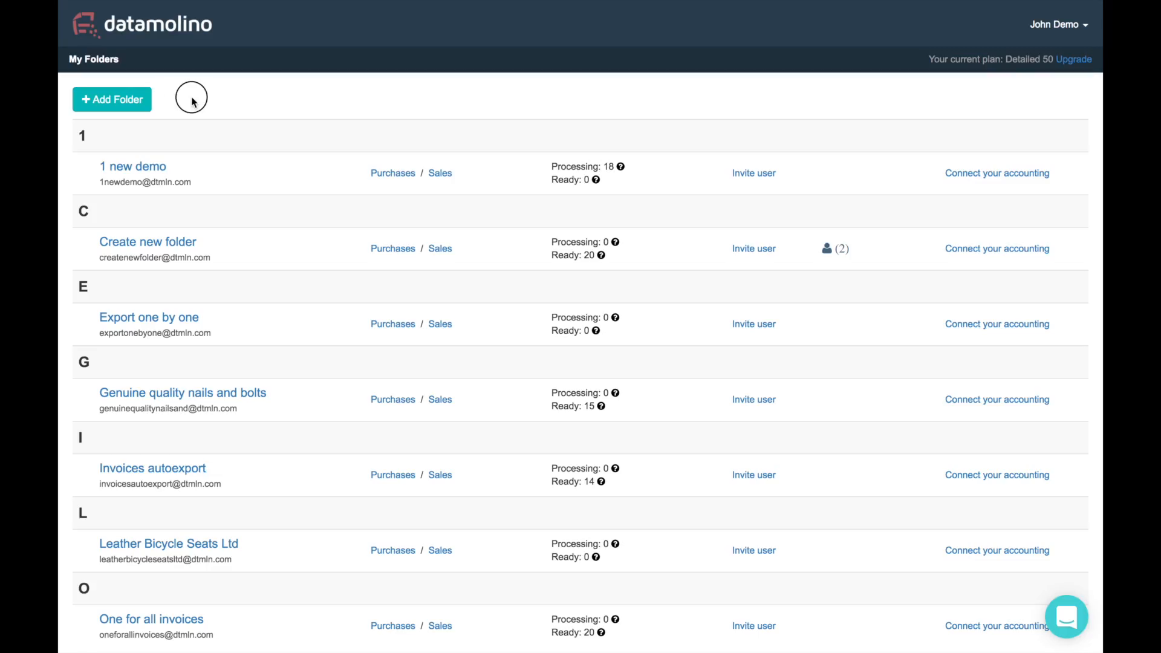
Create a GBP - Pounds folder named '1 new demo today' and choose to connect it to Xero
click(130, 96)
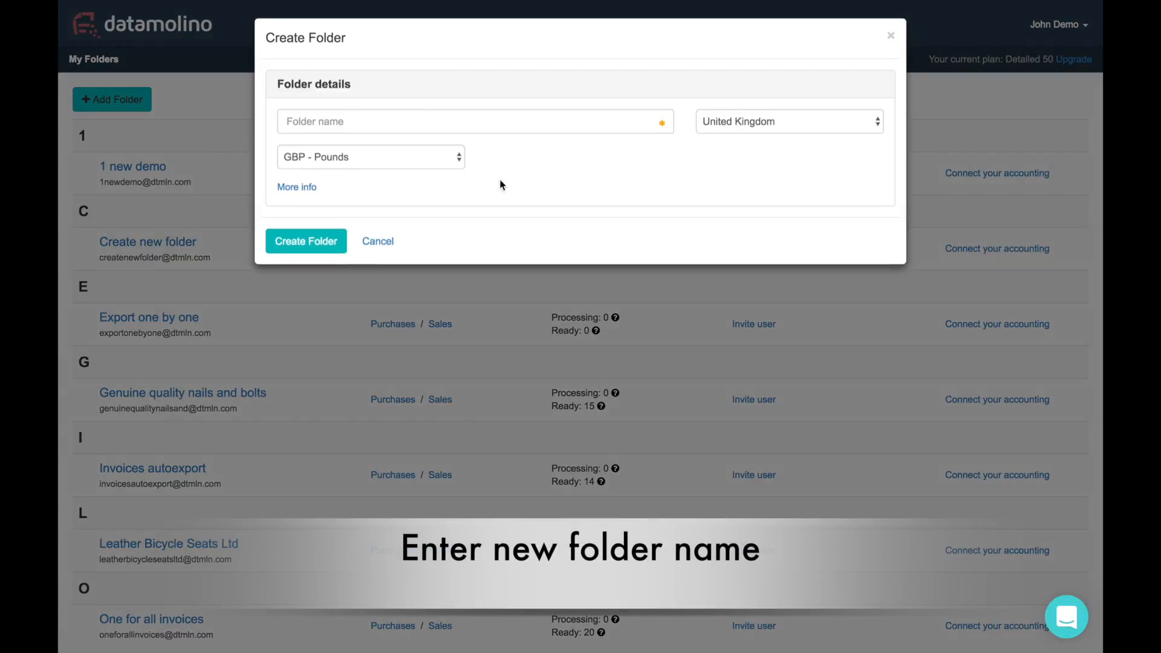
click(334, 124)
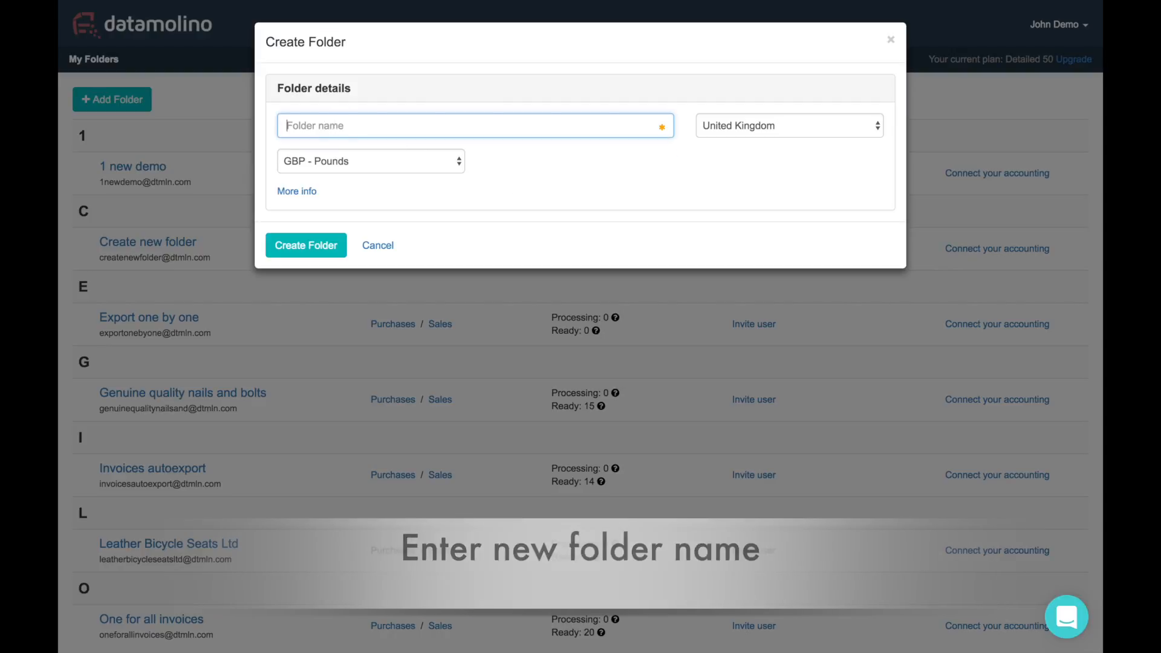
text(1 new demo today)
click(391, 161)
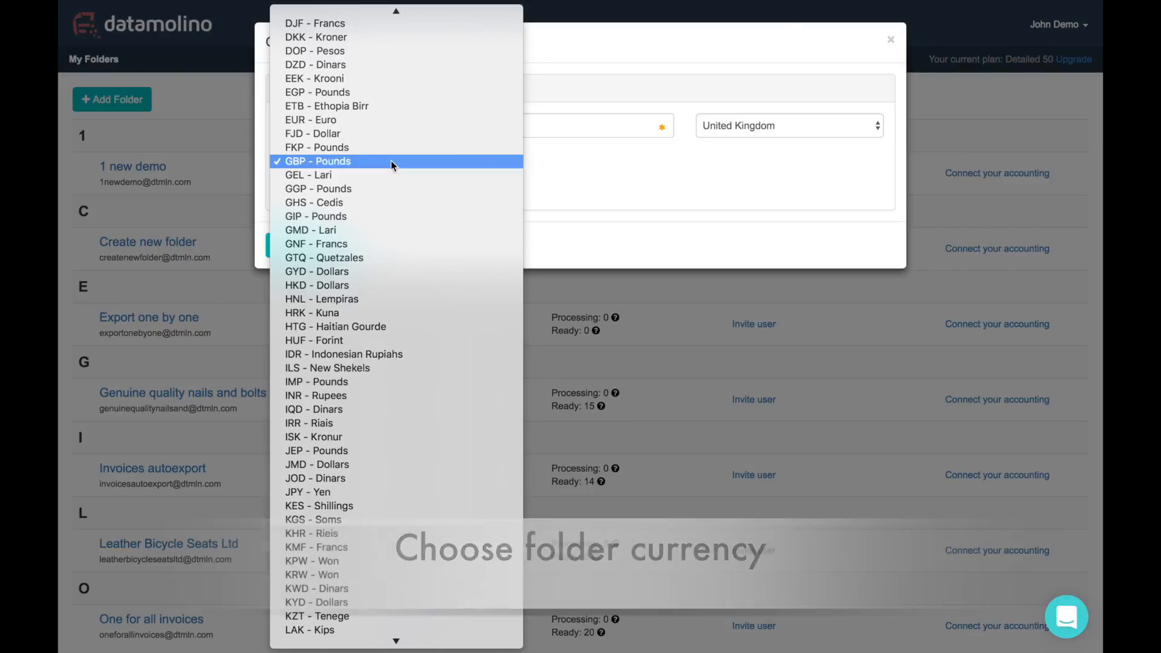
click(391, 161)
click(317, 246)
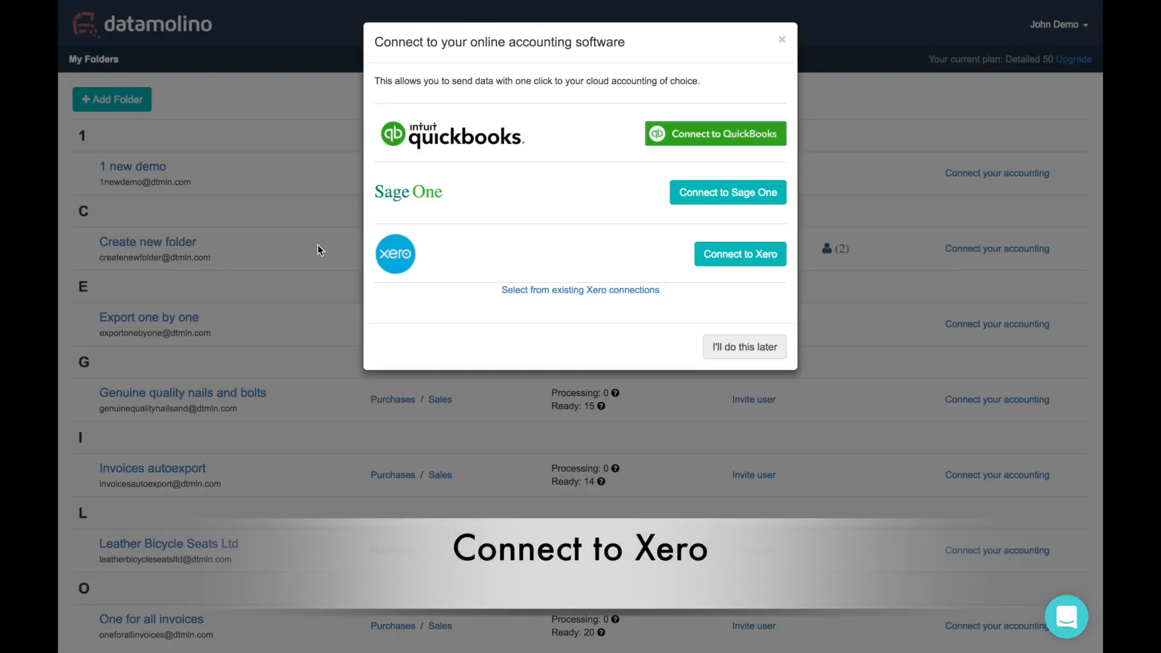
click(736, 254)
Allow Datamolino access to the '1 new demo today' Xero organisation
click(684, 211)
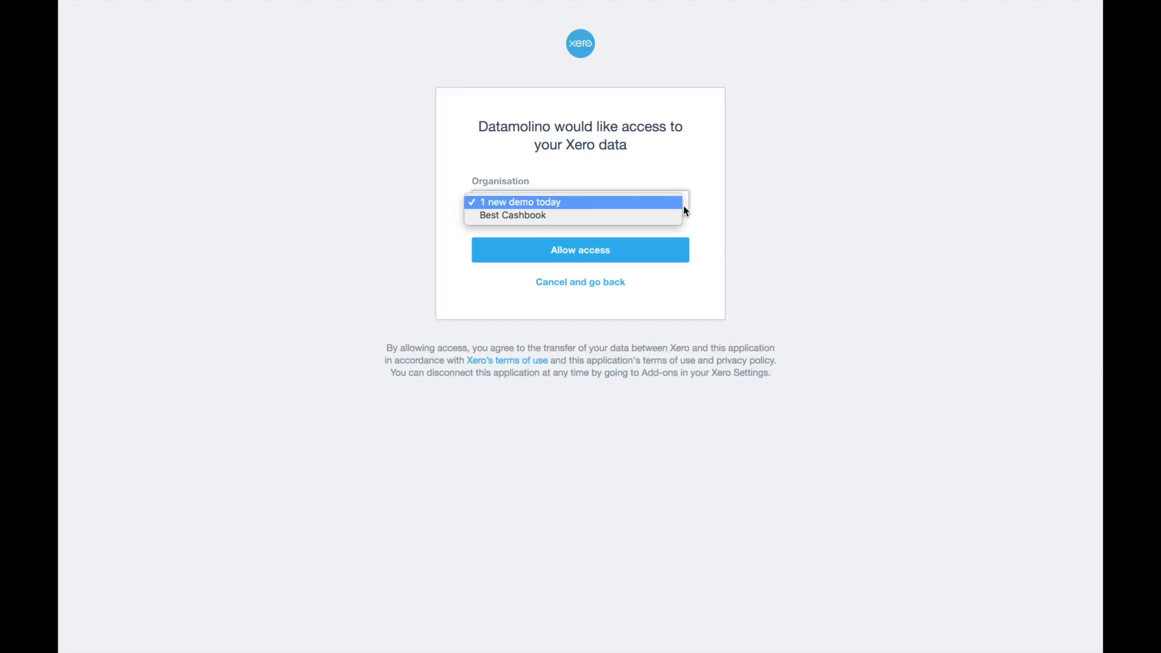
click(684, 207)
click(595, 253)
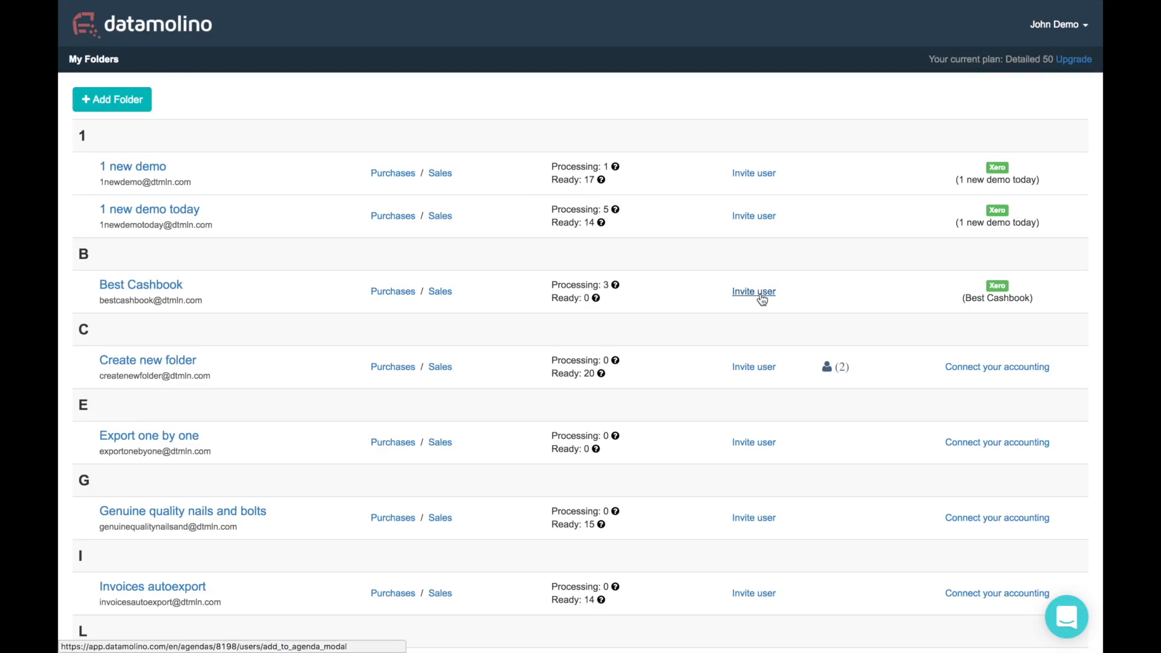
Invite a co-worker by their e-mail address as an Administrator of the folder
click(759, 295)
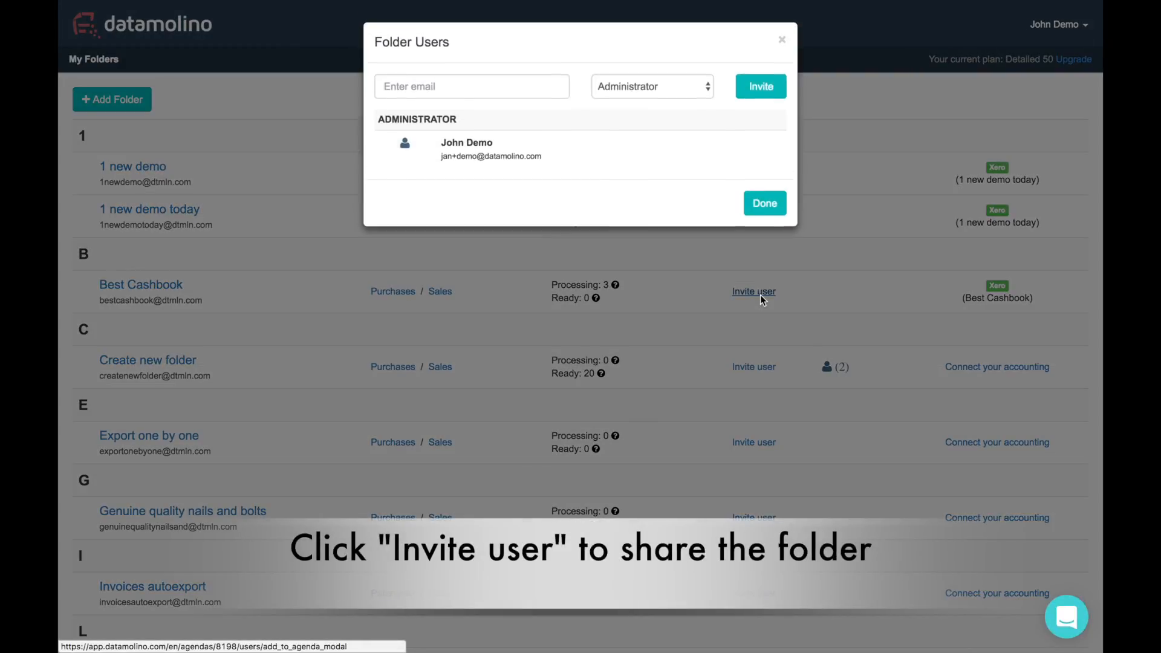
click(433, 86)
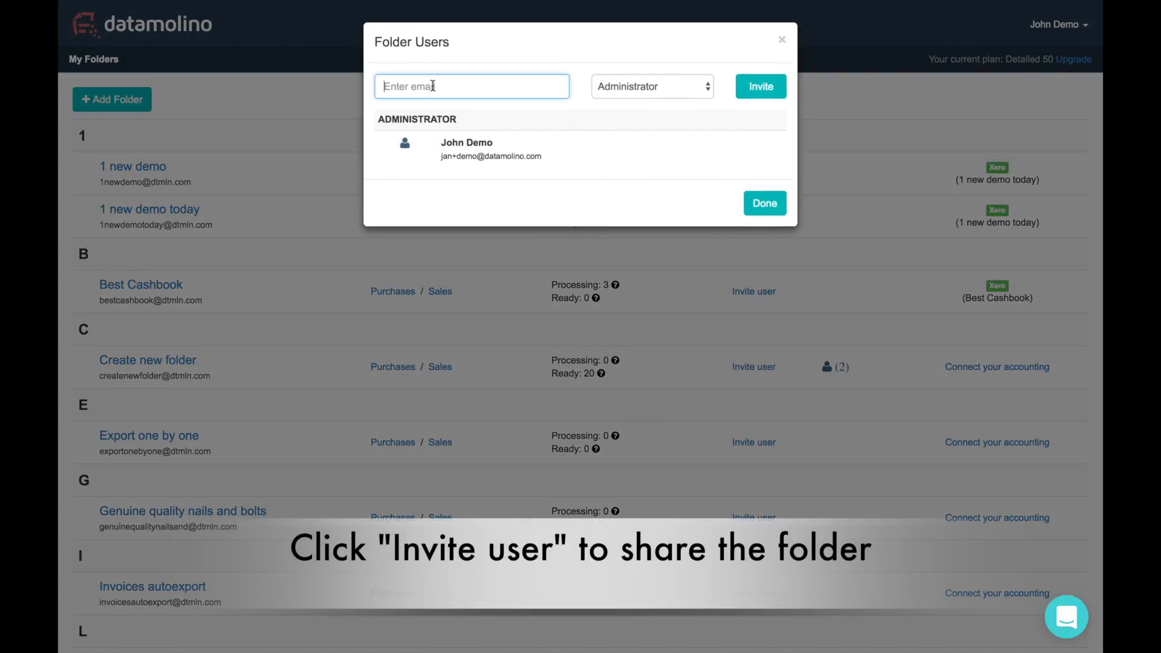
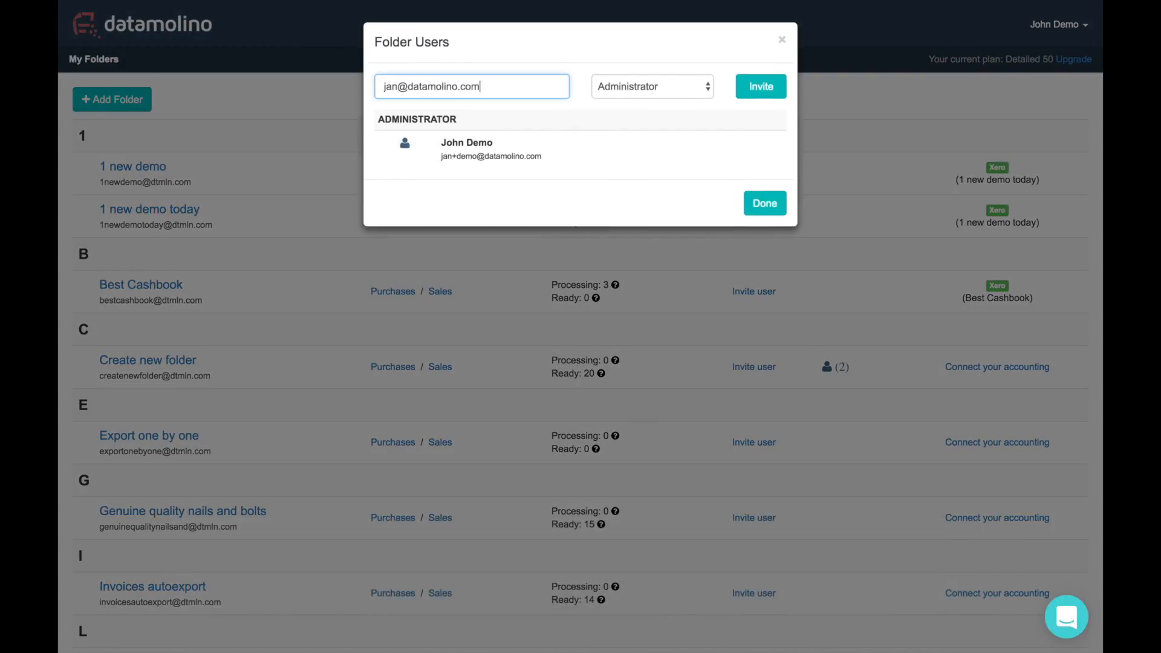
click(768, 85)
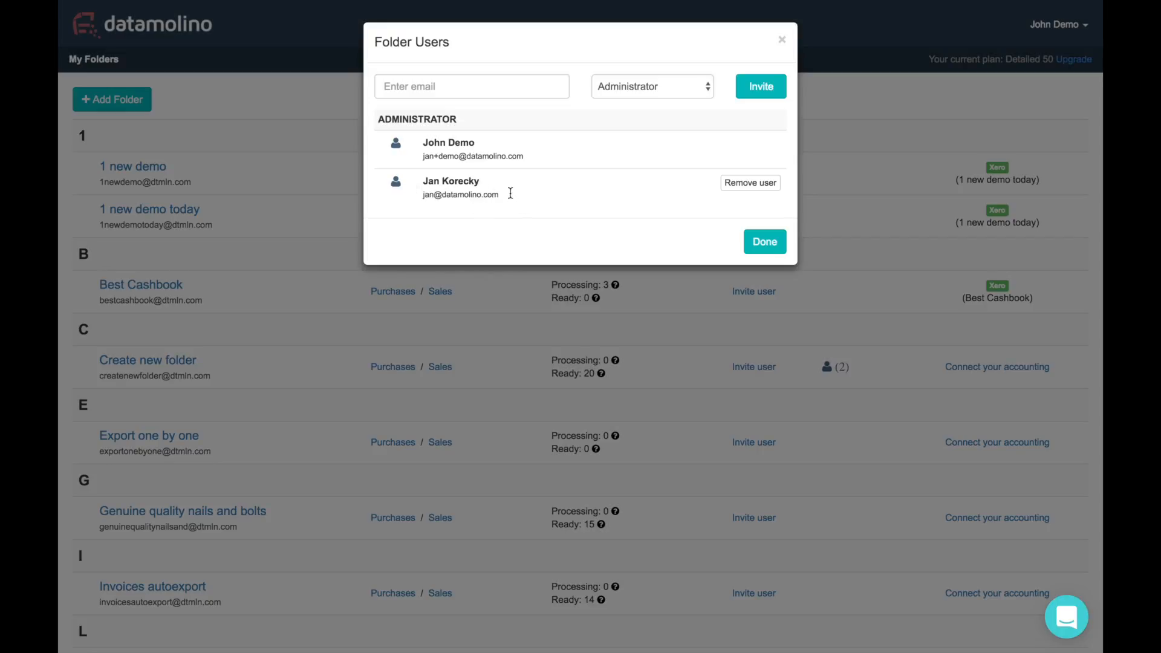
click(766, 243)
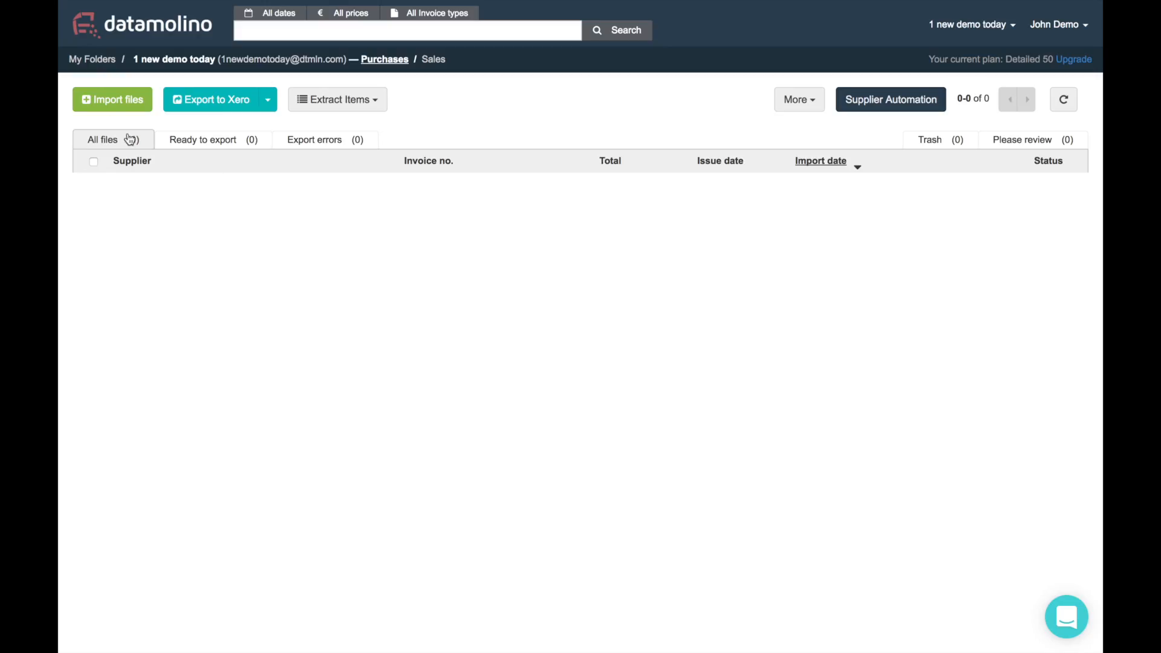
Upload all 19 sample invoice PDFs into the folder's purchases
click(110, 100)
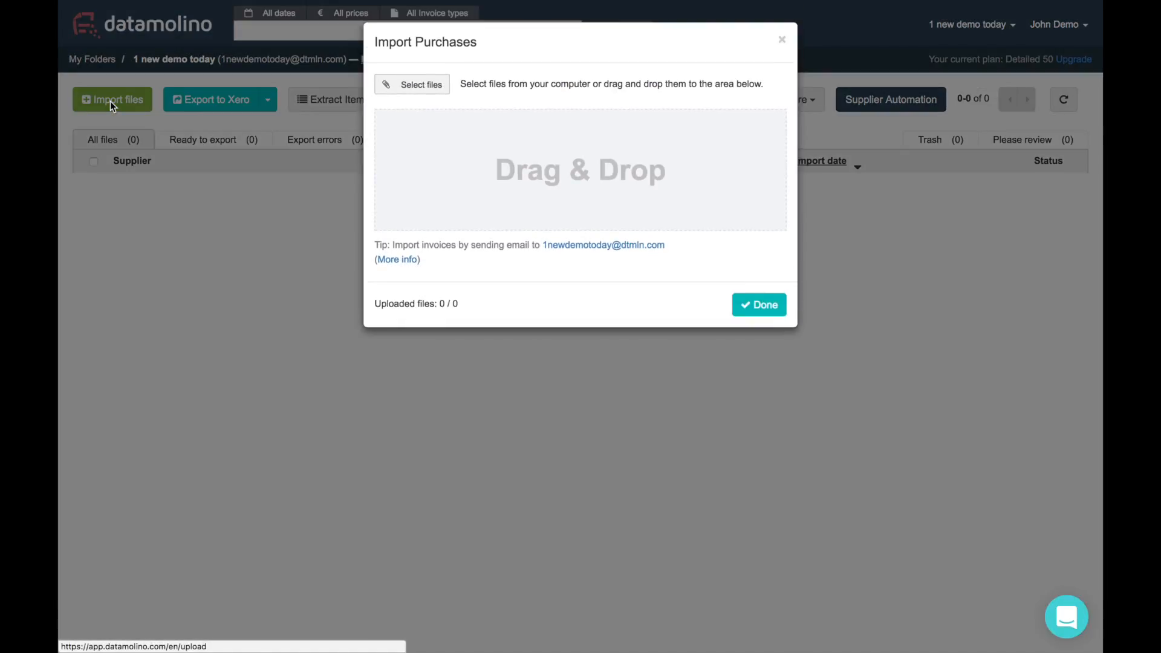
click(437, 89)
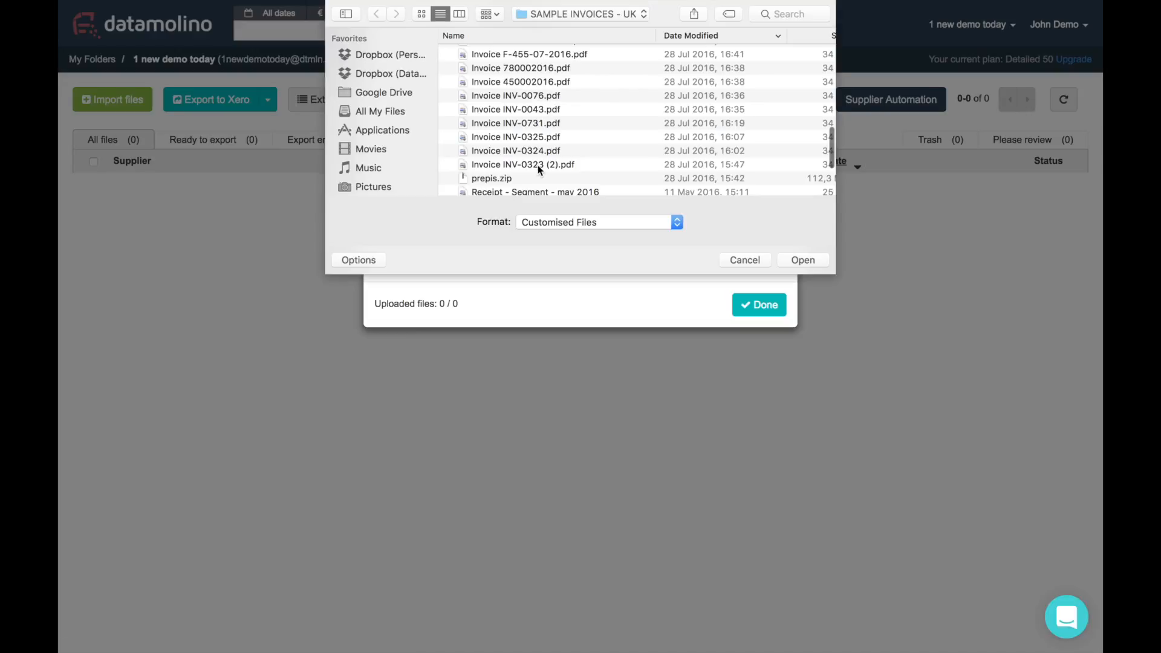
shift+click(538, 165)
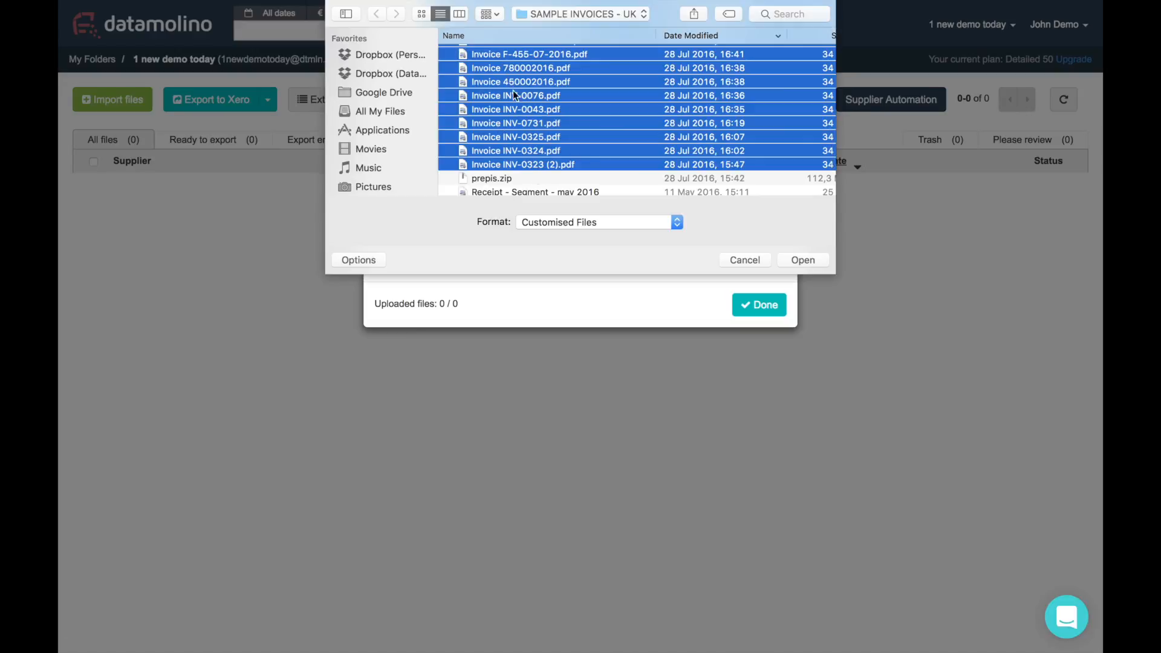
click(787, 260)
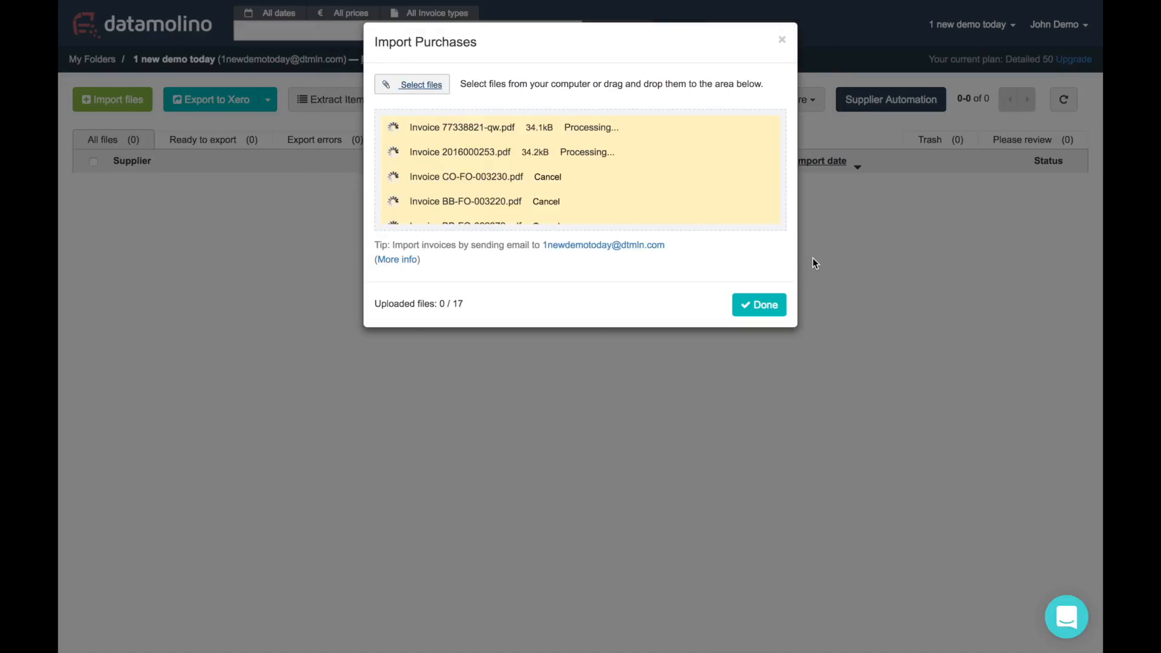
drag(444, 303, 478, 302)
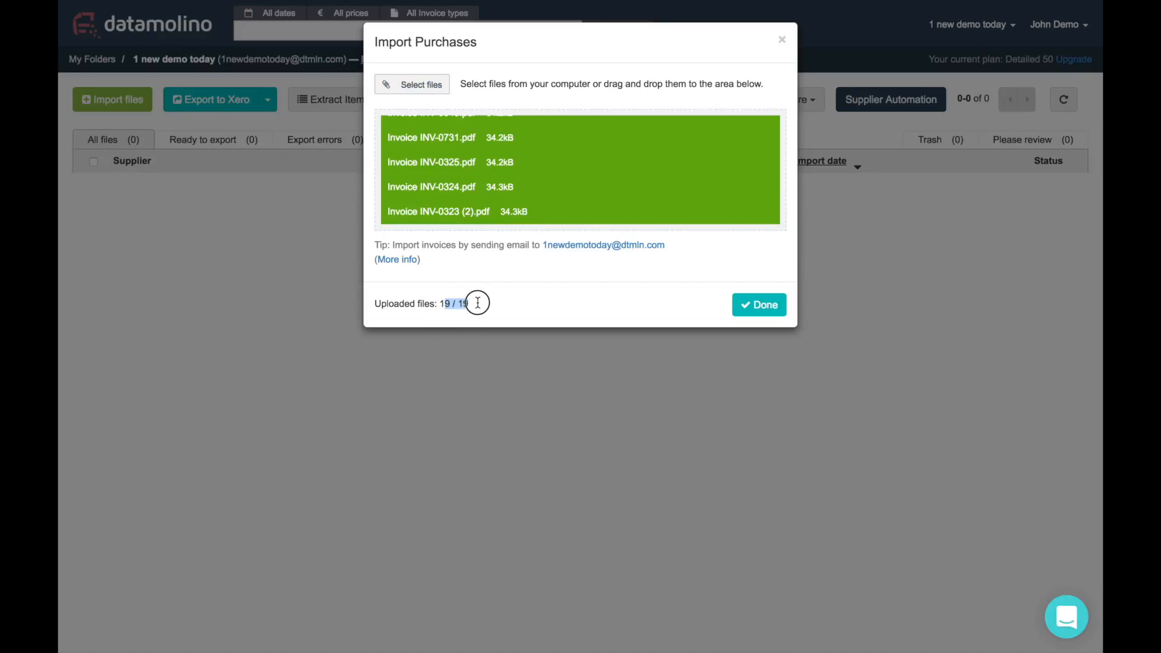
click(775, 306)
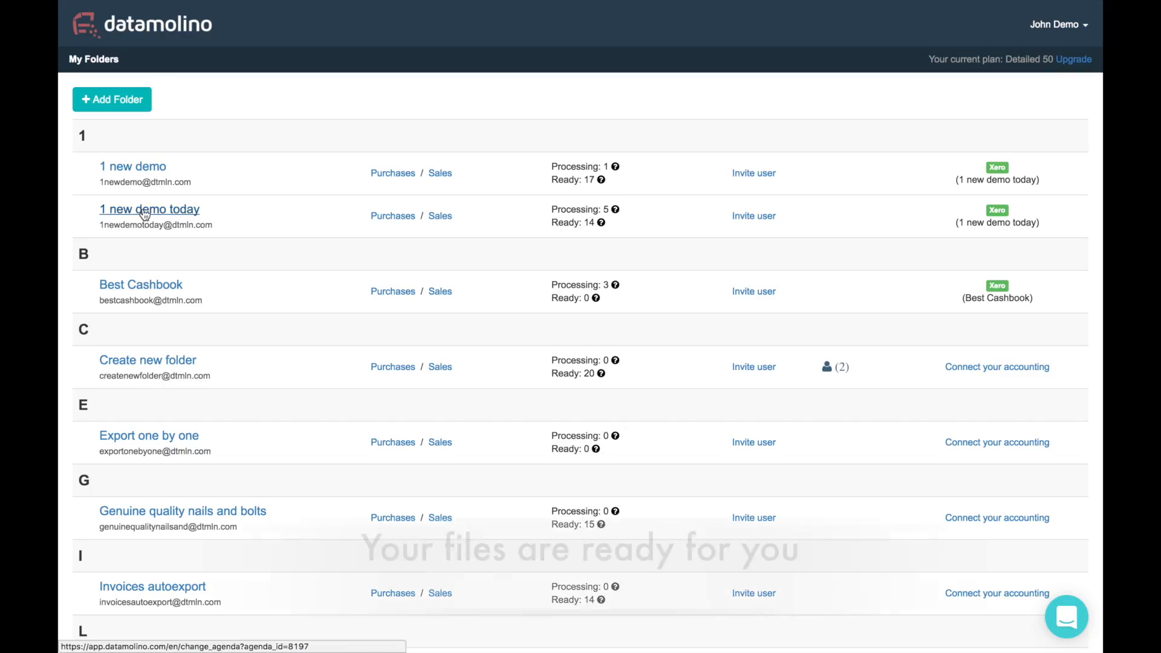
Open the '1 new demo today' folder and its Endurance Ltd. invoice 780002016
click(143, 212)
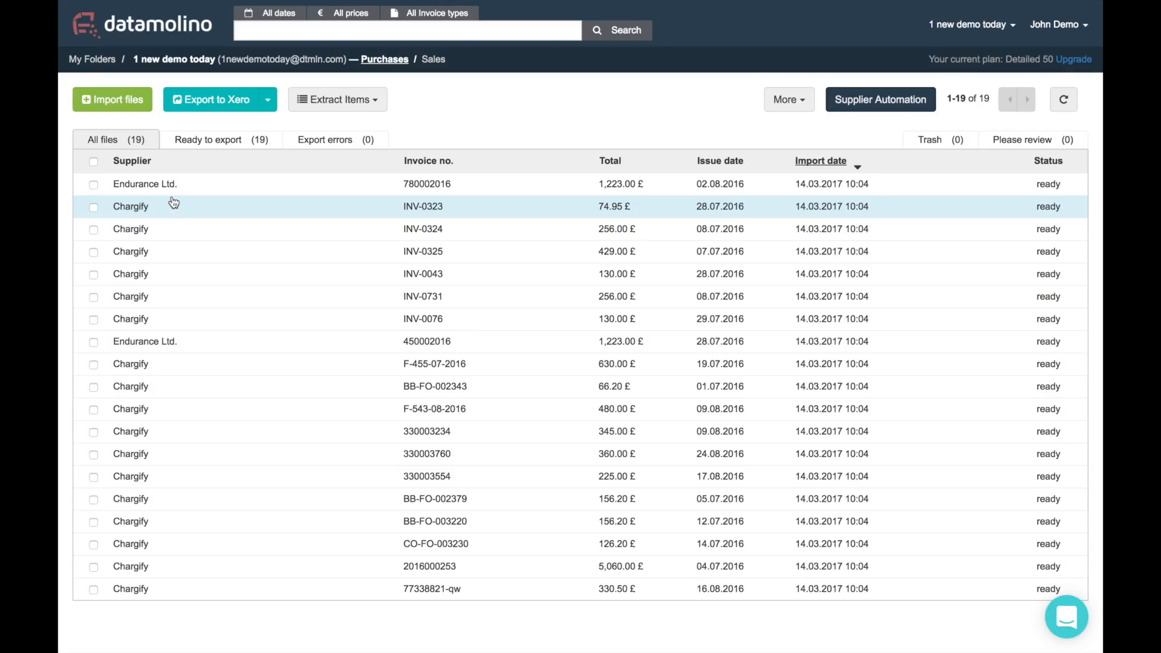
click(160, 185)
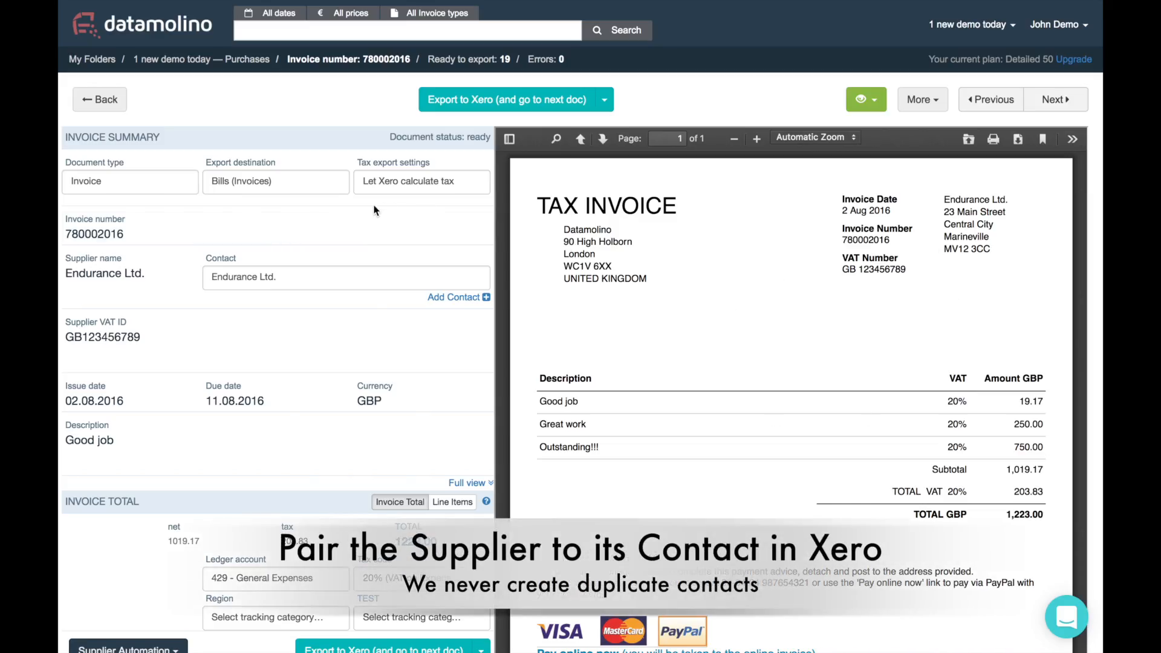
Keep Endurance Ltd. as the Xero contact and Bills (Invoices) as the export destination
scroll(101, 248, down, 1)
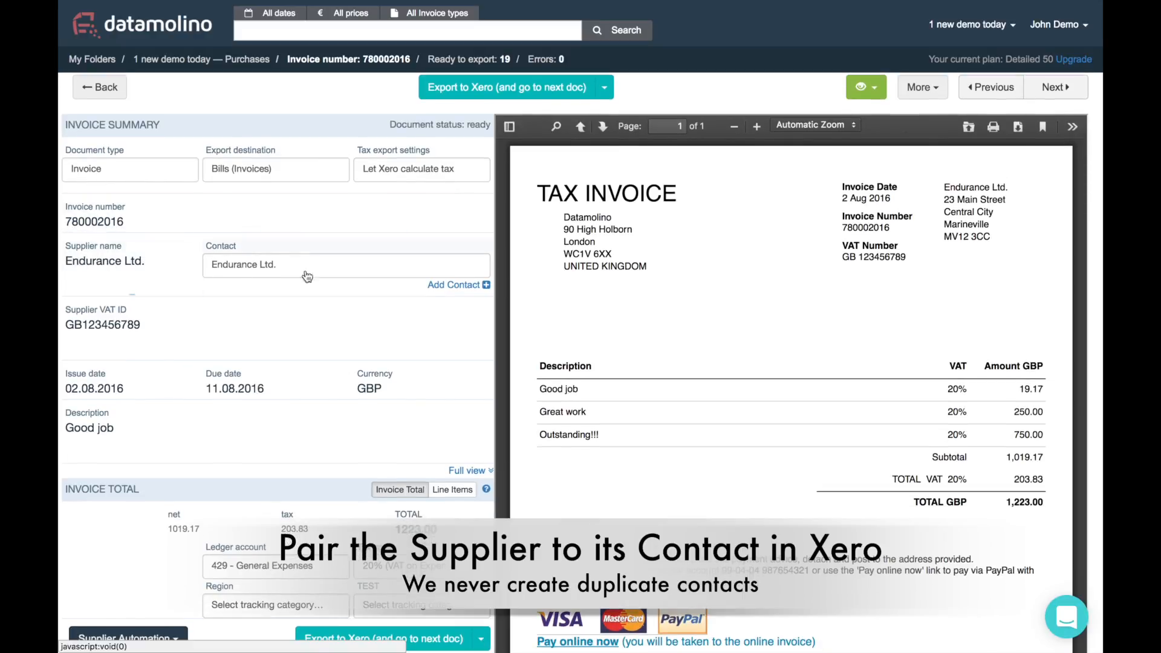
click(255, 263)
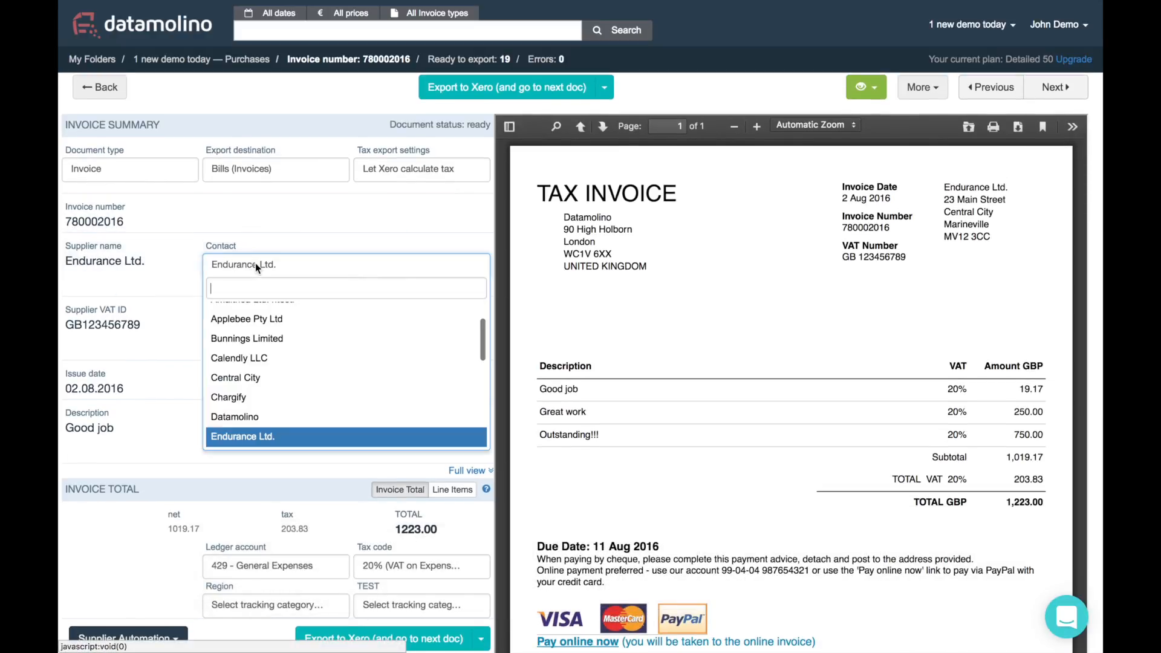
click(306, 226)
click(469, 285)
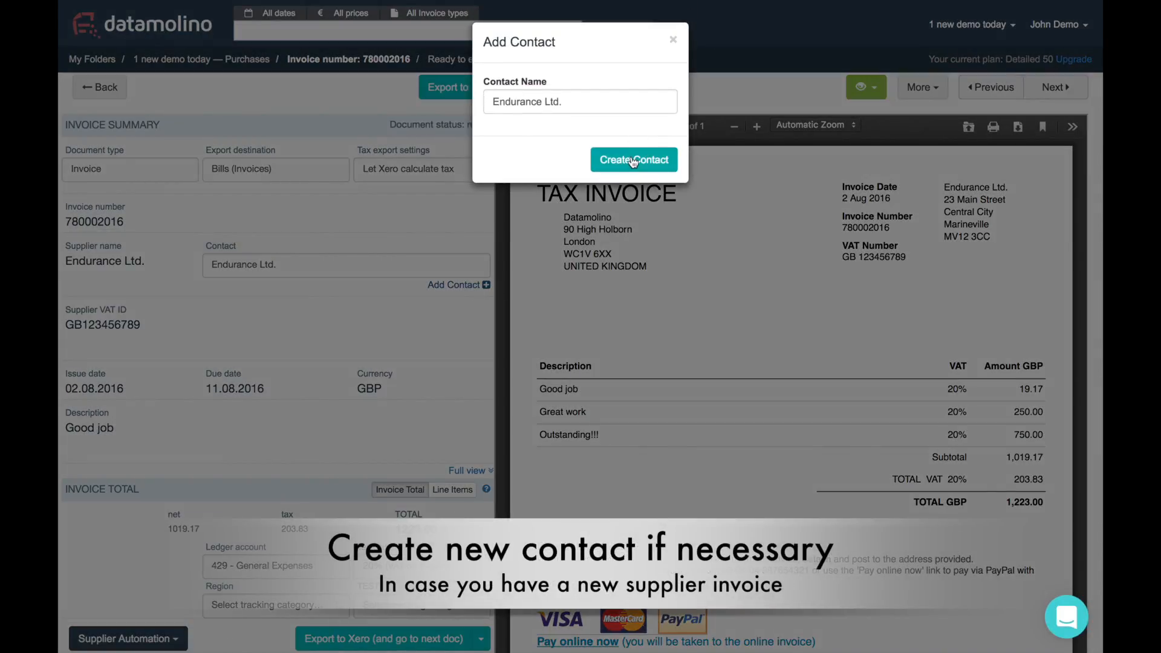
click(674, 41)
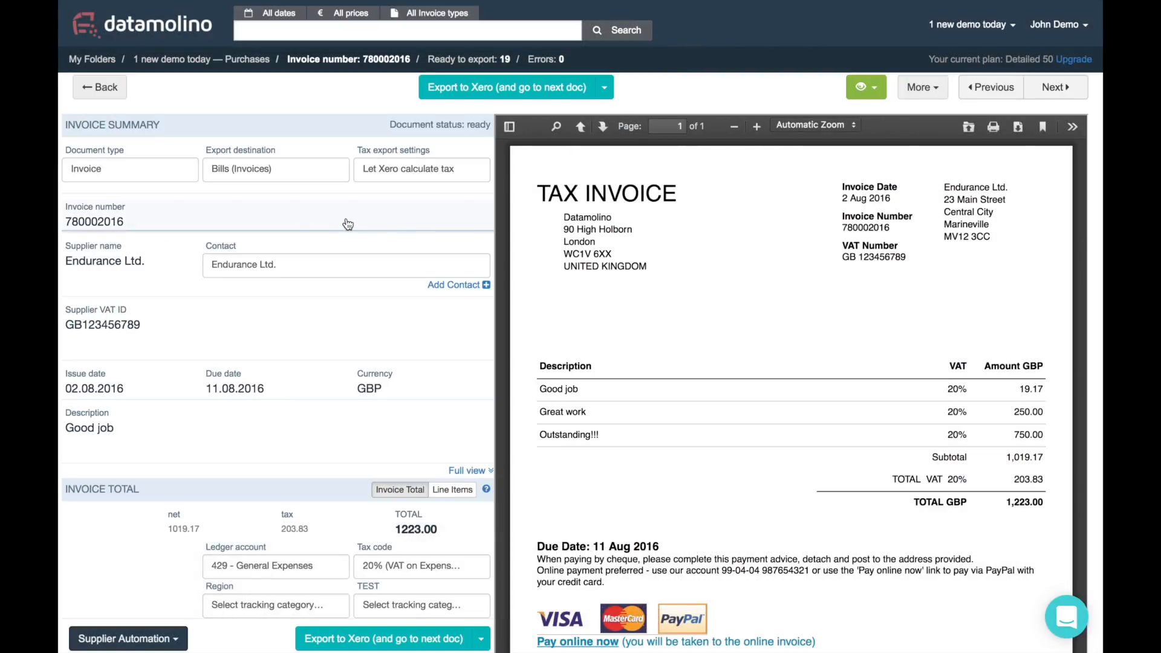
click(280, 176)
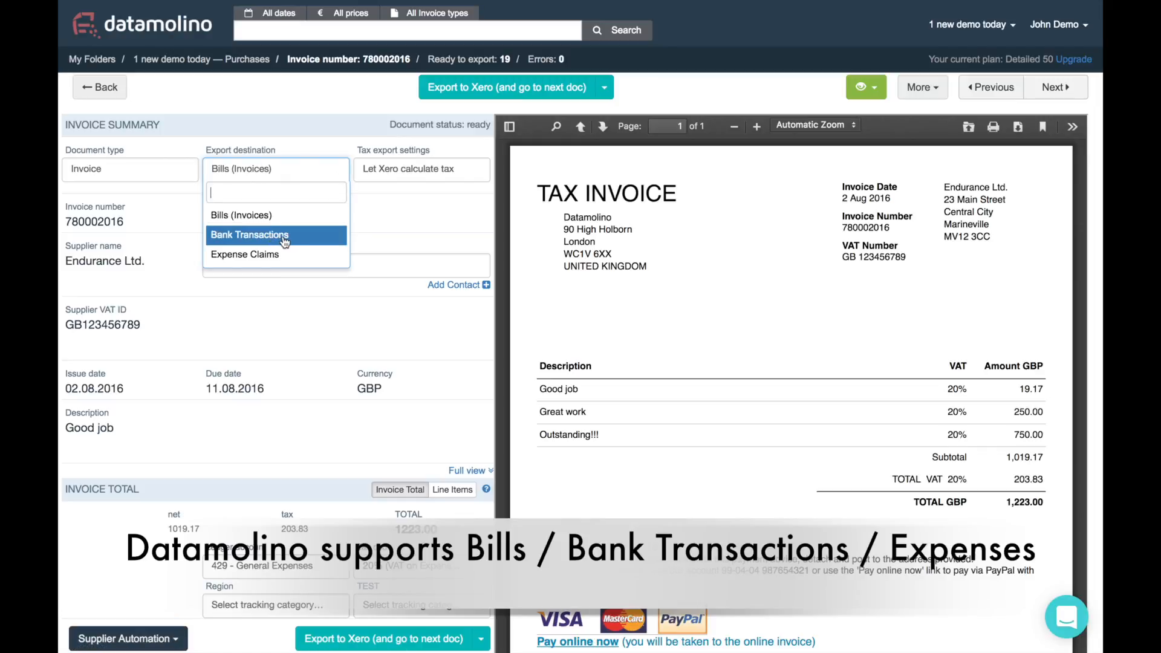
click(303, 156)
Code the invoice to ledger 420 - Entertainment-100% business, save it and send it to Xero
scroll(312, 168, down, 3)
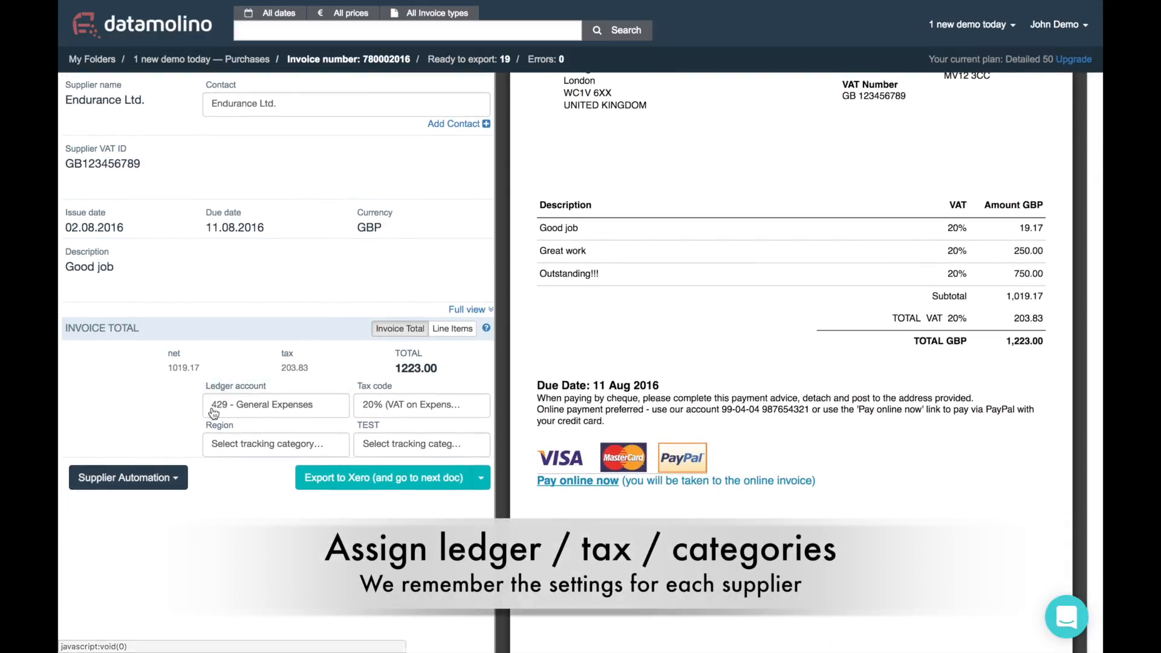
click(317, 409)
scroll(282, 488, up, 1)
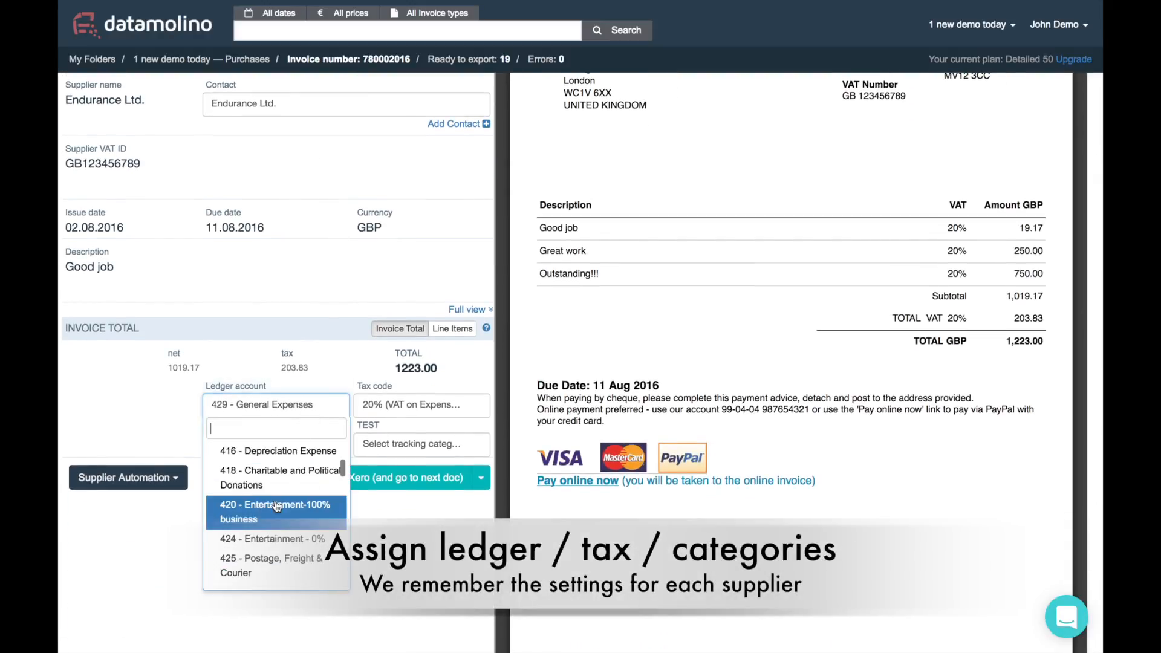
click(278, 504)
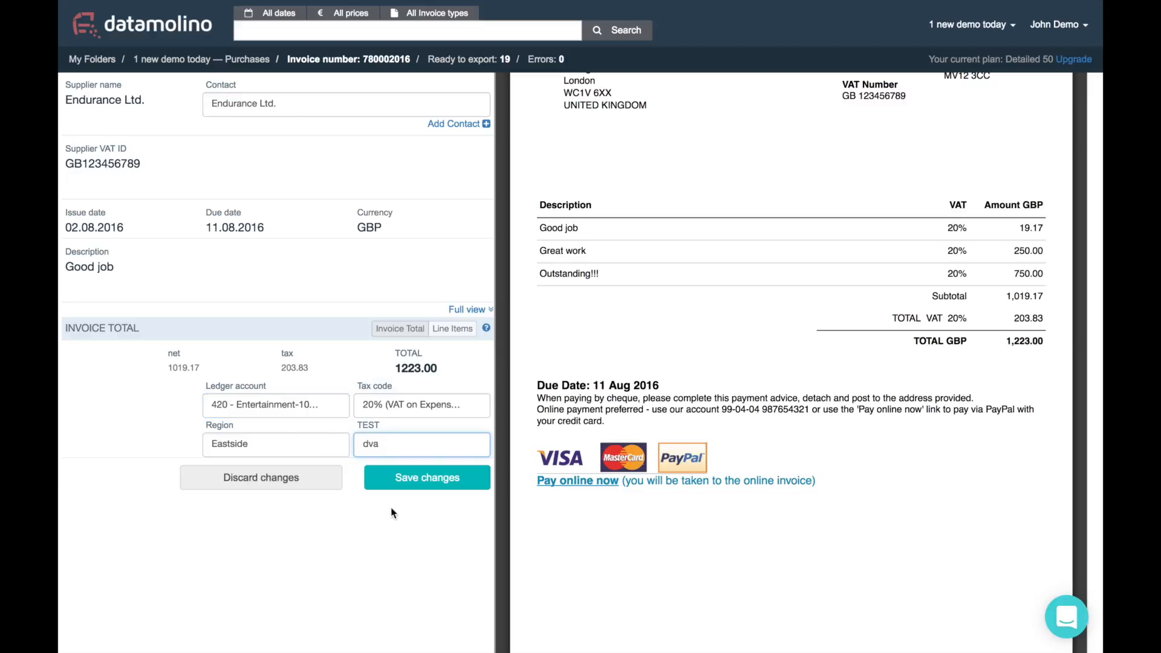
click(413, 484)
click(412, 460)
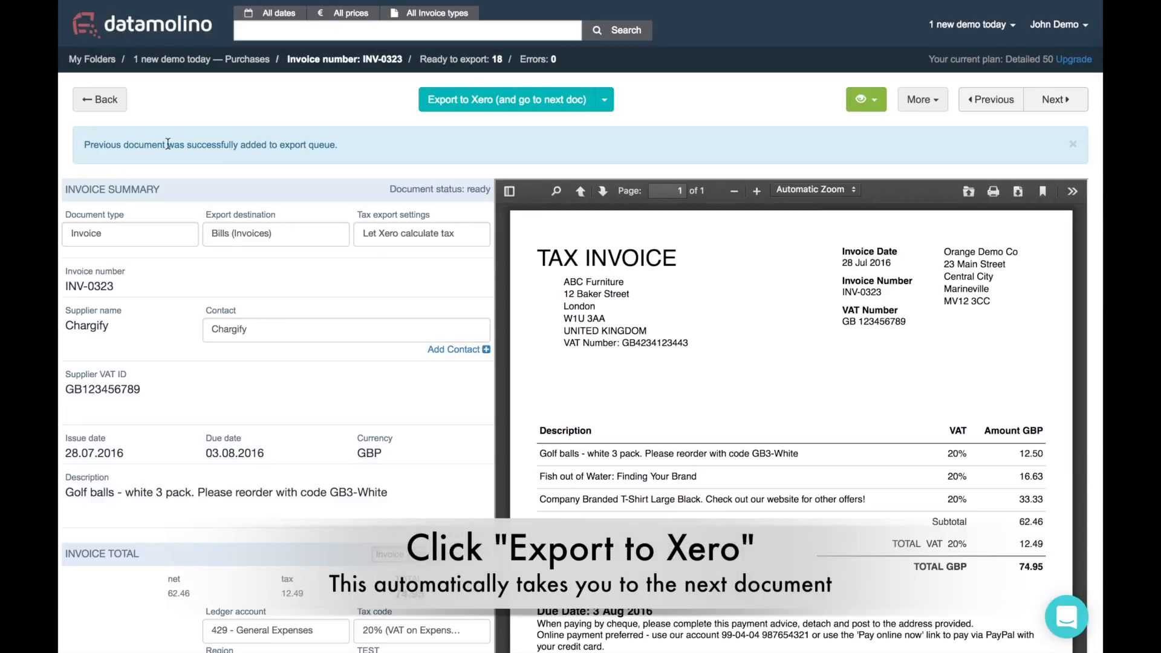
Export INV-0323 and INV-0324 to Xero, then view the INV-0323 bill in Xero
click(486, 100)
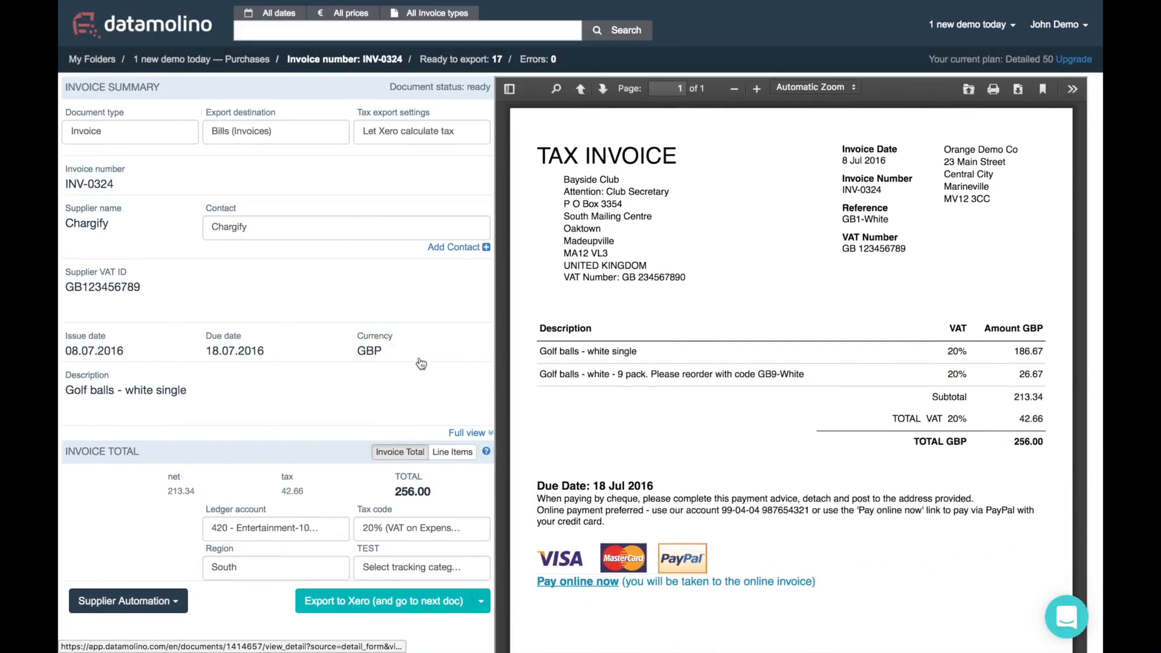
scroll(433, 386, up, 2)
click(486, 100)
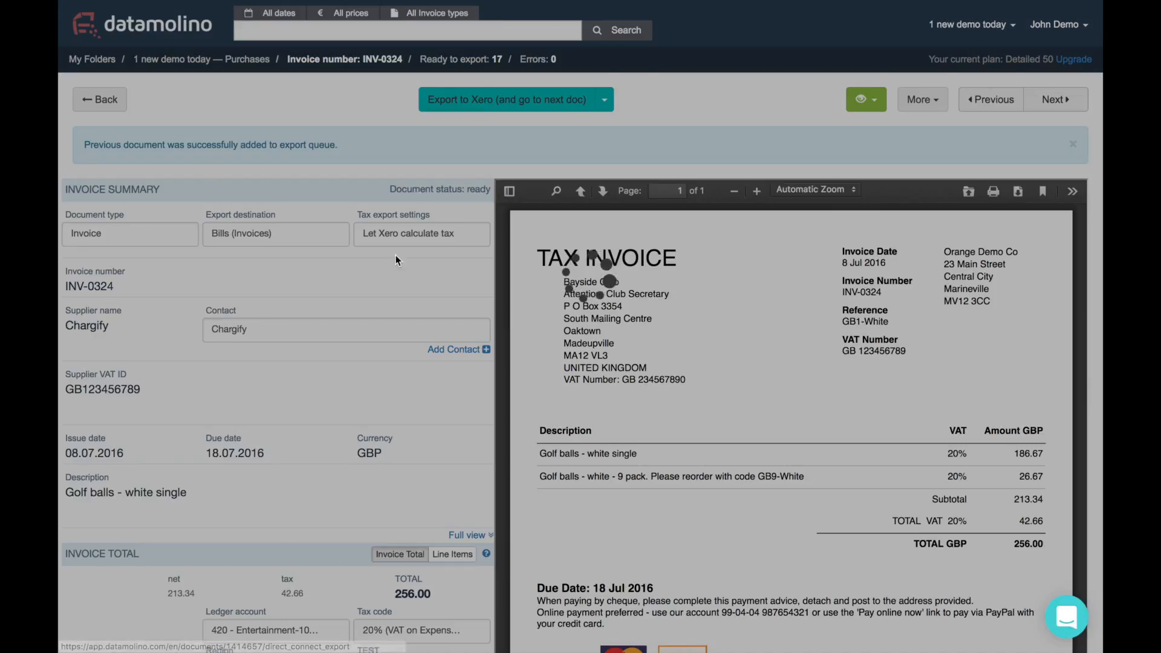
scroll(396, 327, up, 3)
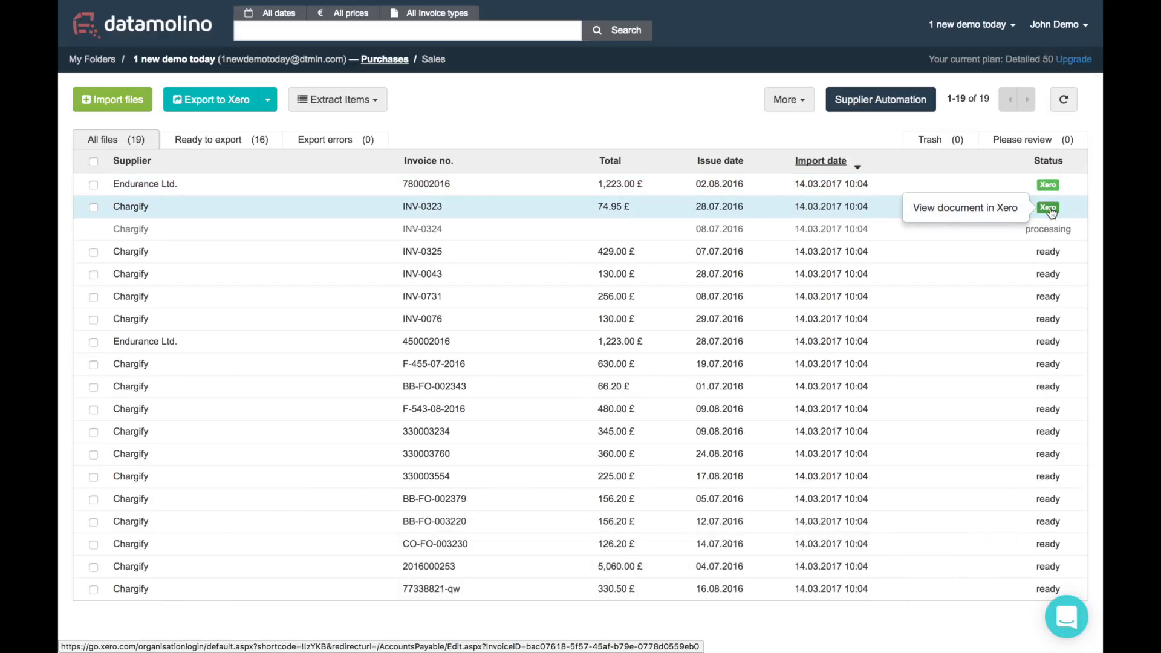
click(1049, 207)
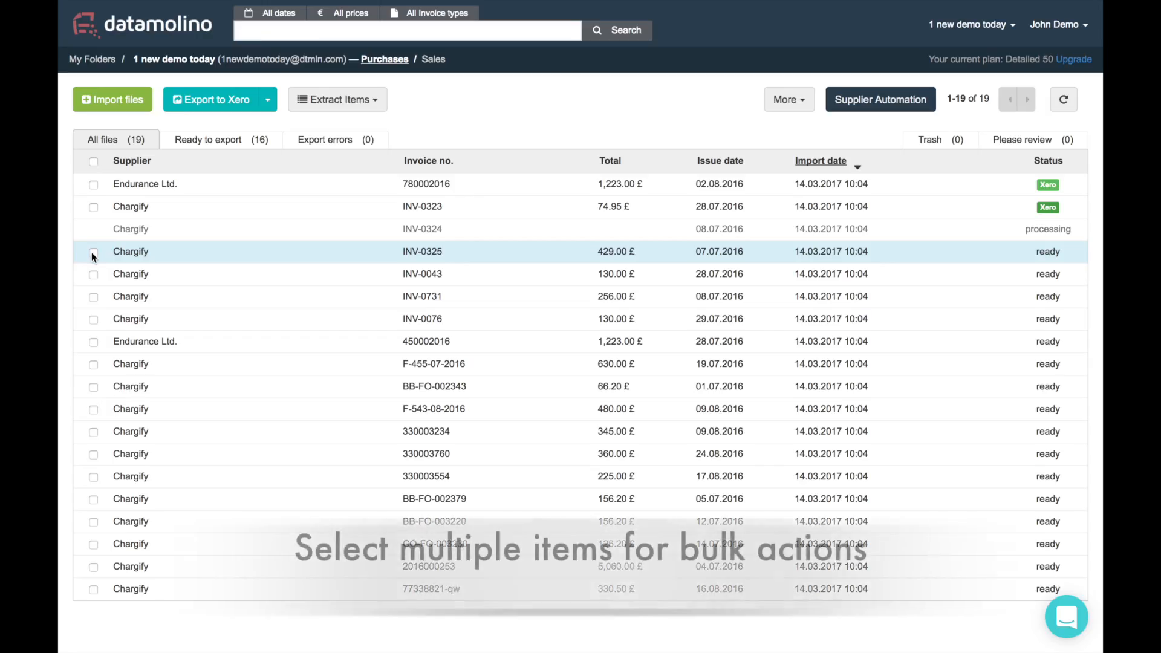
Select INV-0325, INV-0043, INV-0731 and INV-0076 and start a bulk export to Xero
click(94, 251)
click(94, 275)
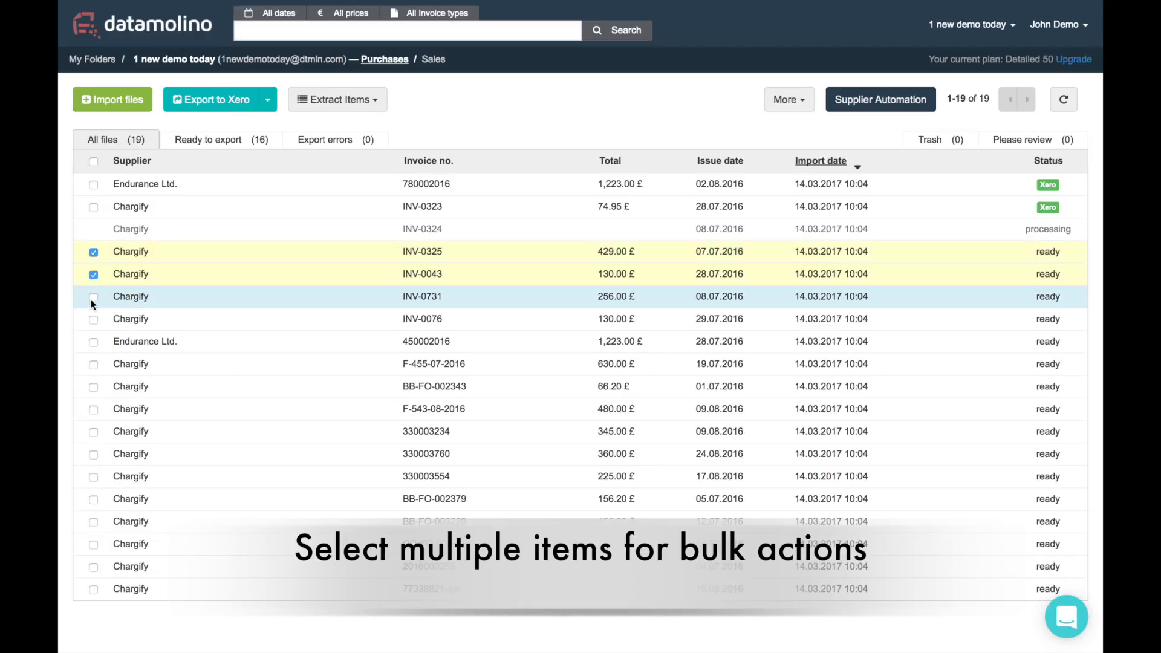
click(93, 297)
click(93, 319)
click(216, 99)
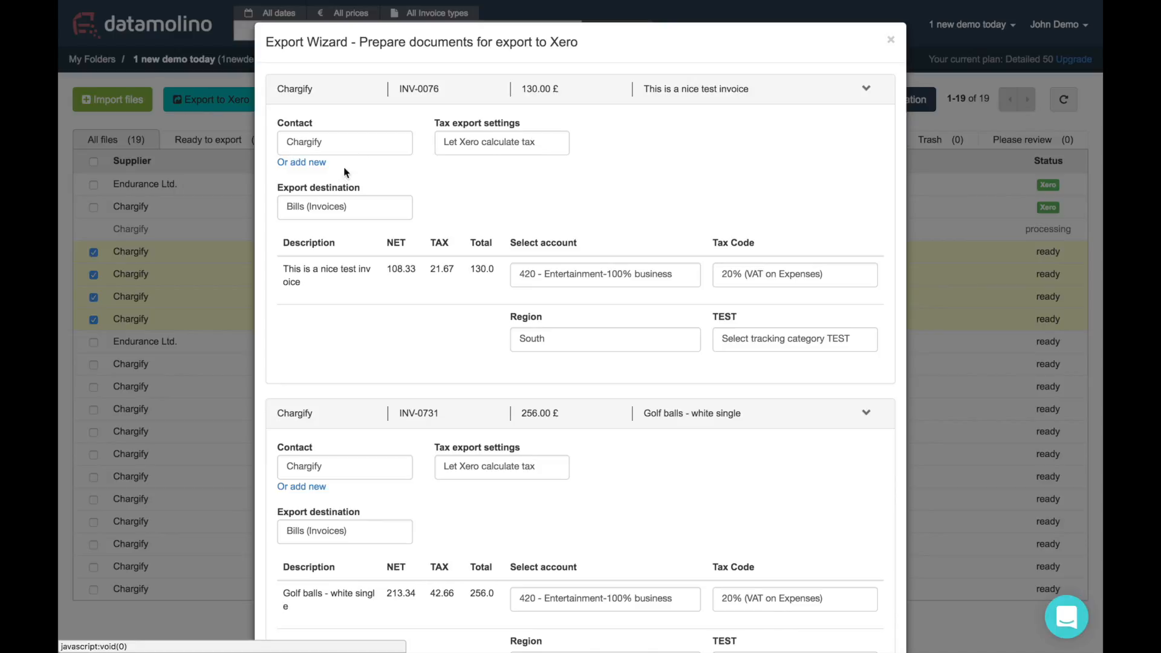
Review the four invoices' coding in the Export Wizard and export them to Xero
scroll(564, 306, down, 5)
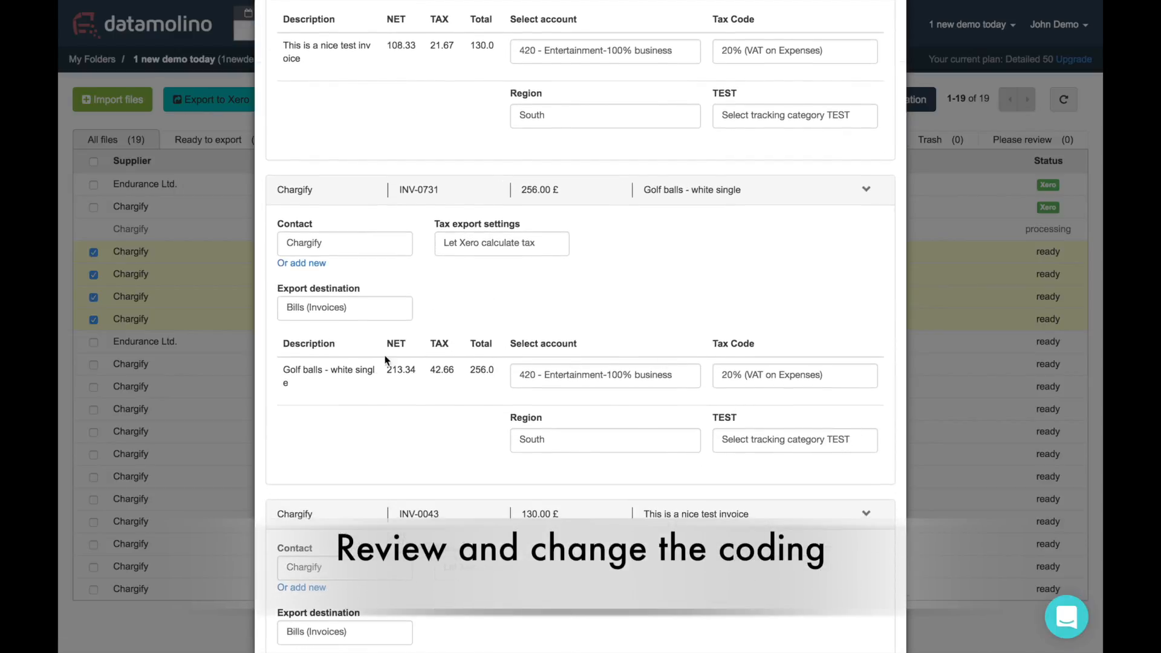
scroll(552, 373, down, 12)
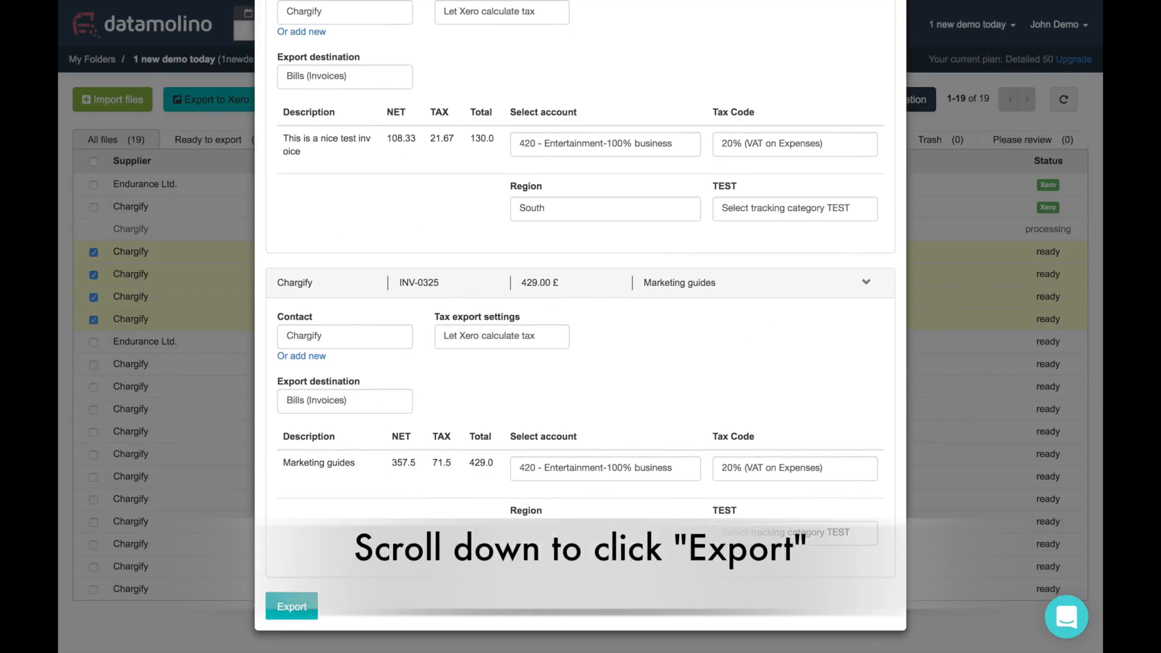
click(281, 607)
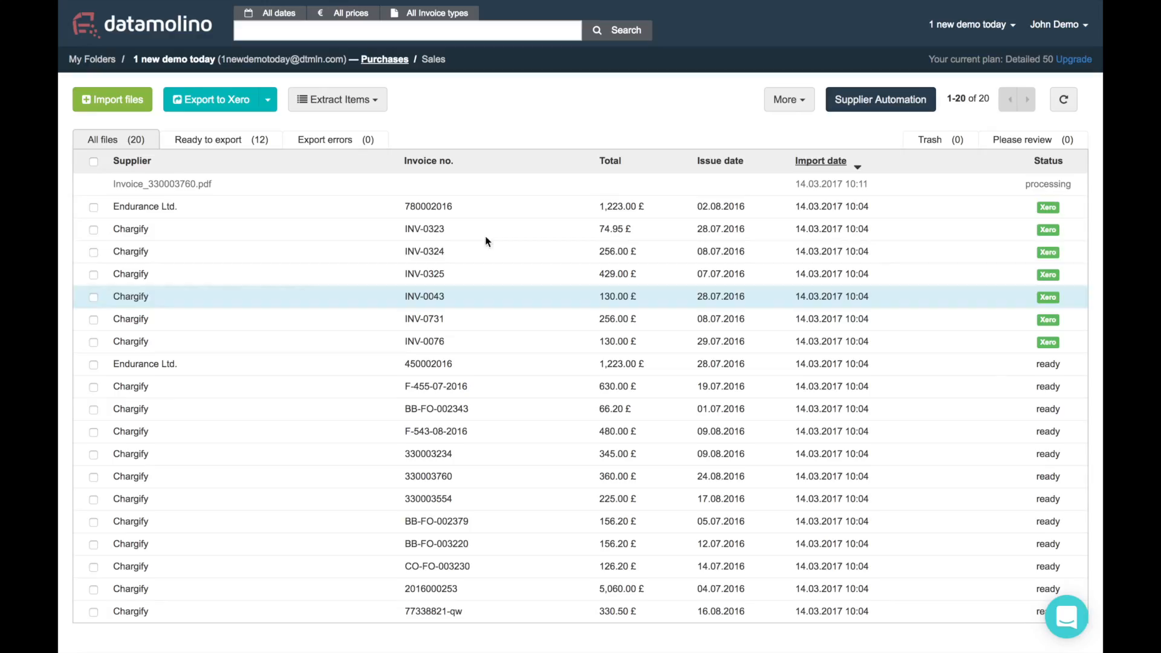
Search supplier automation for 'cha' and review Chargify's export destination and approval status choices
click(888, 96)
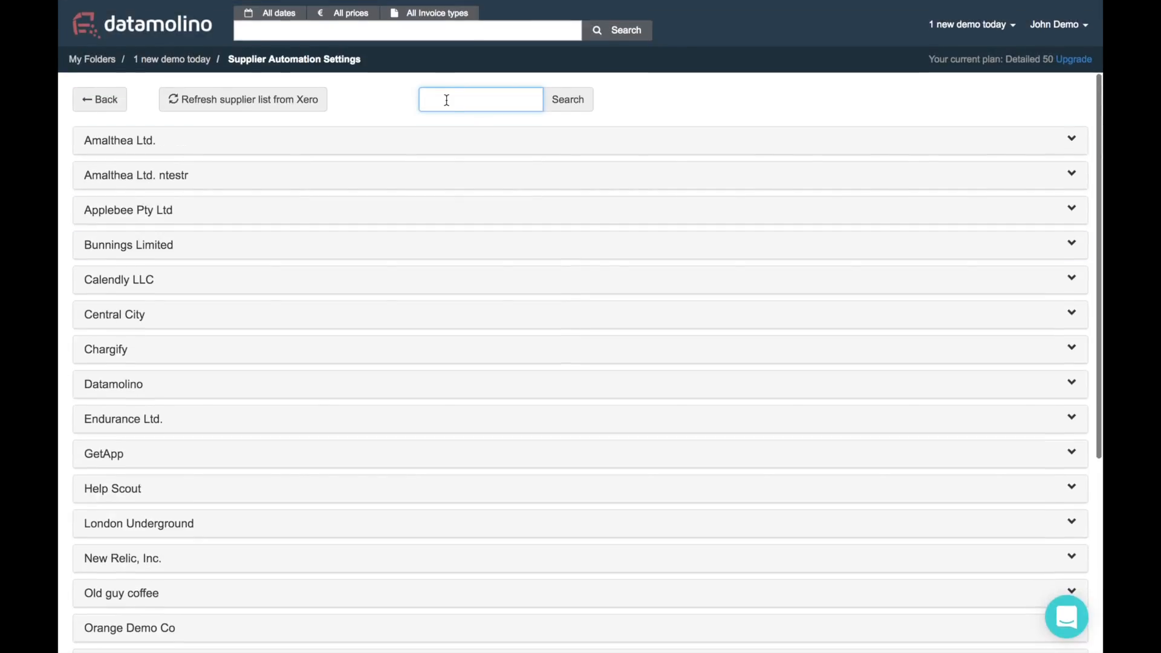
text(chargi)
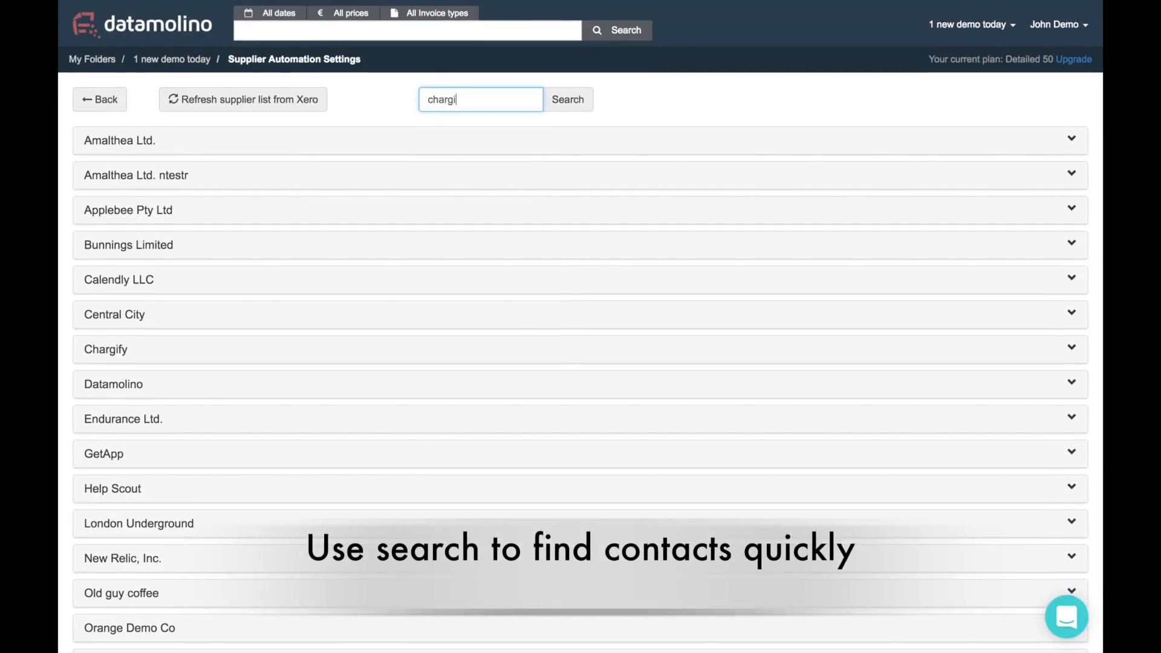
key(Return)
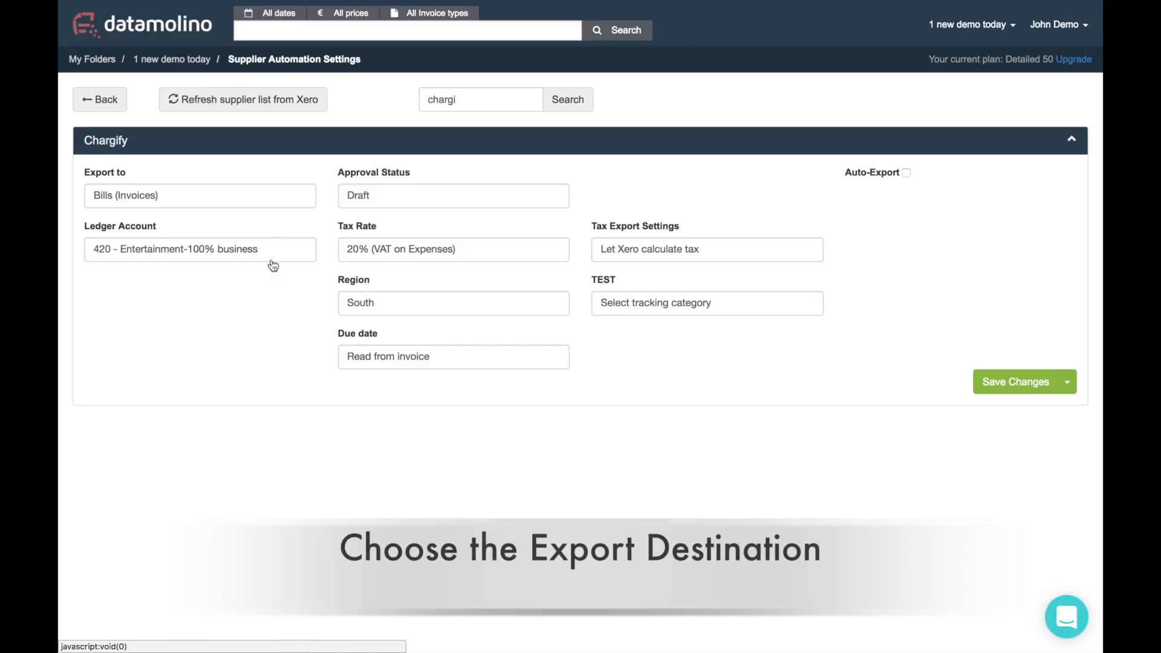
click(115, 197)
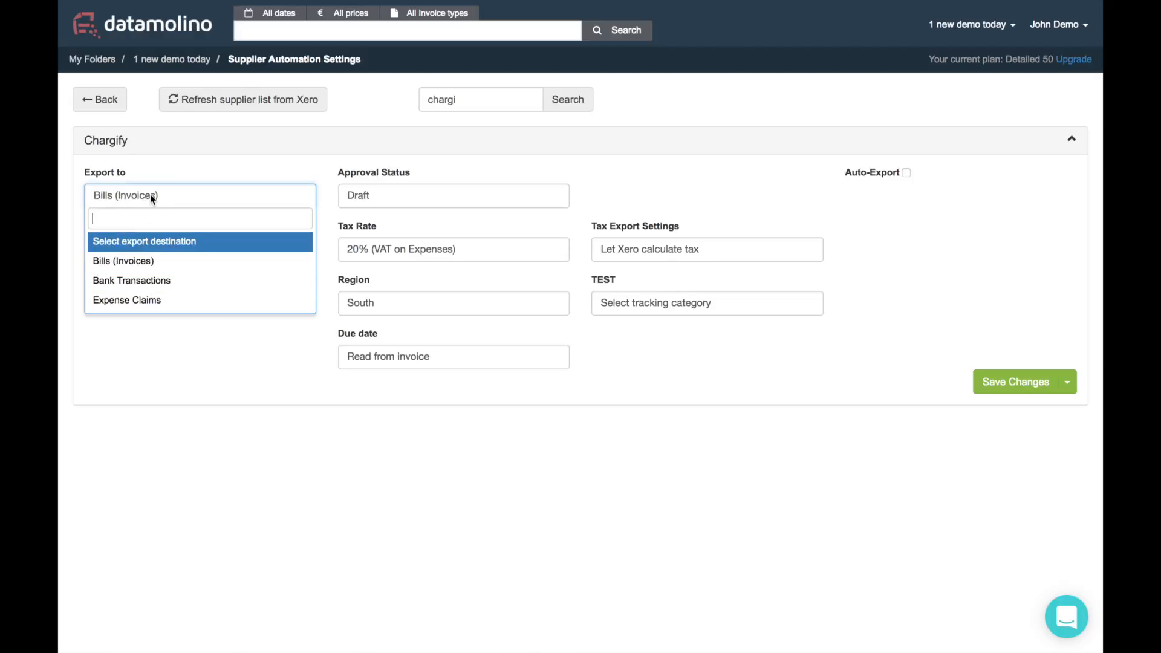
click(123, 260)
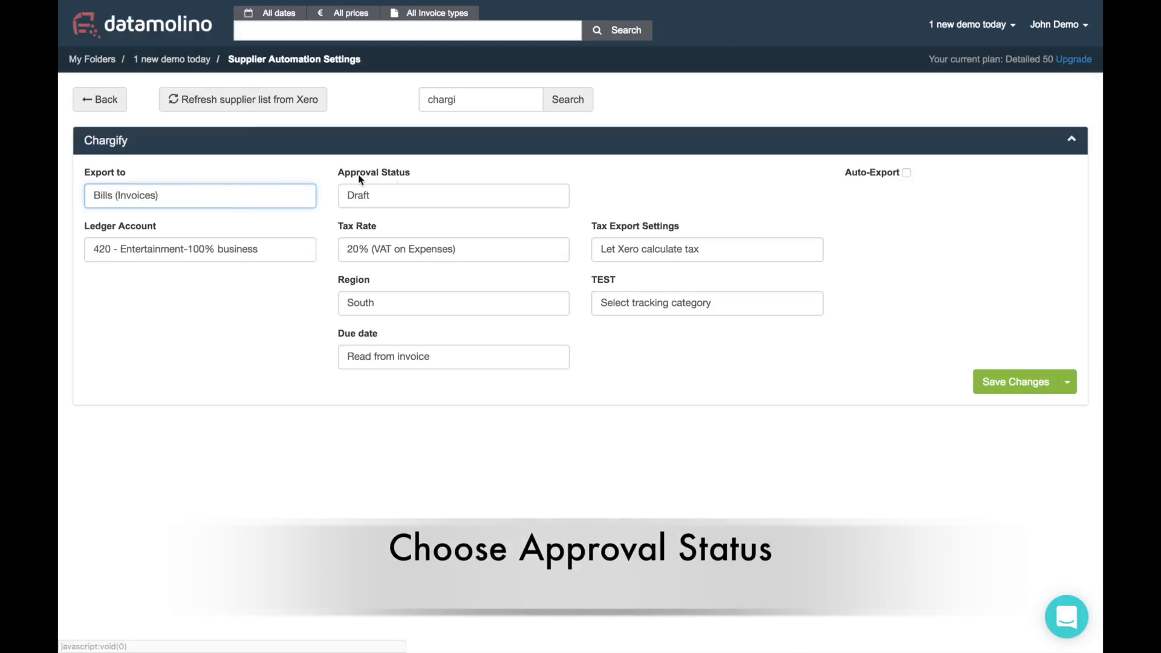
click(488, 203)
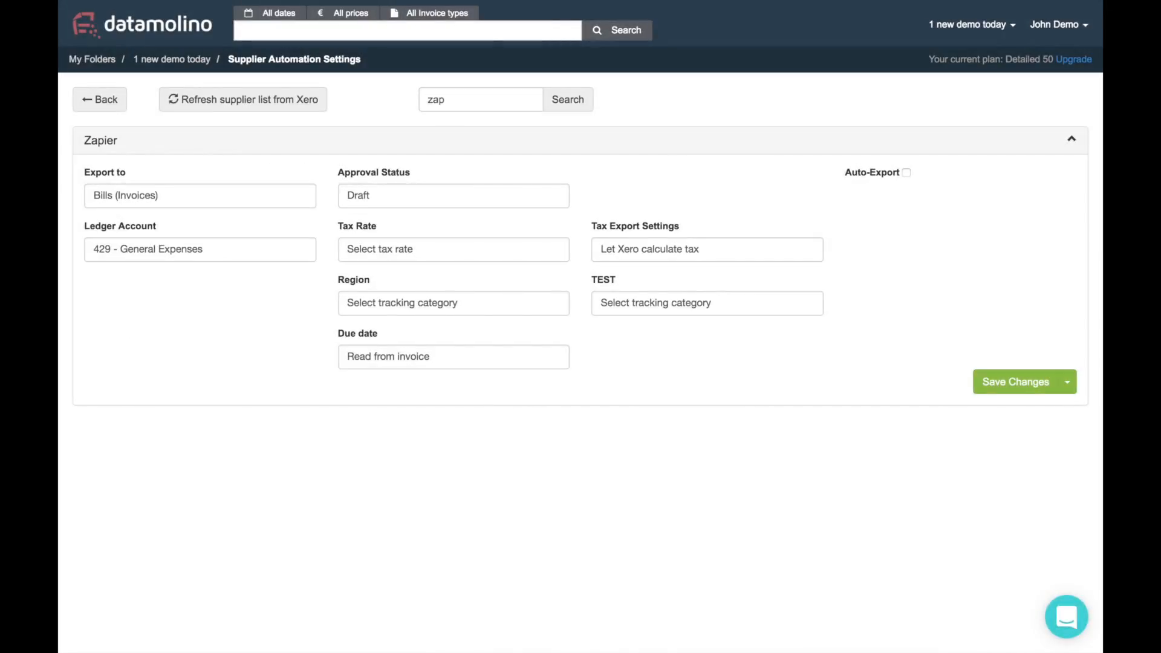
Give Zapier ledger 412 - Consulting, tax 20% (VAT on Expenses) and Region North, and save
click(172, 247)
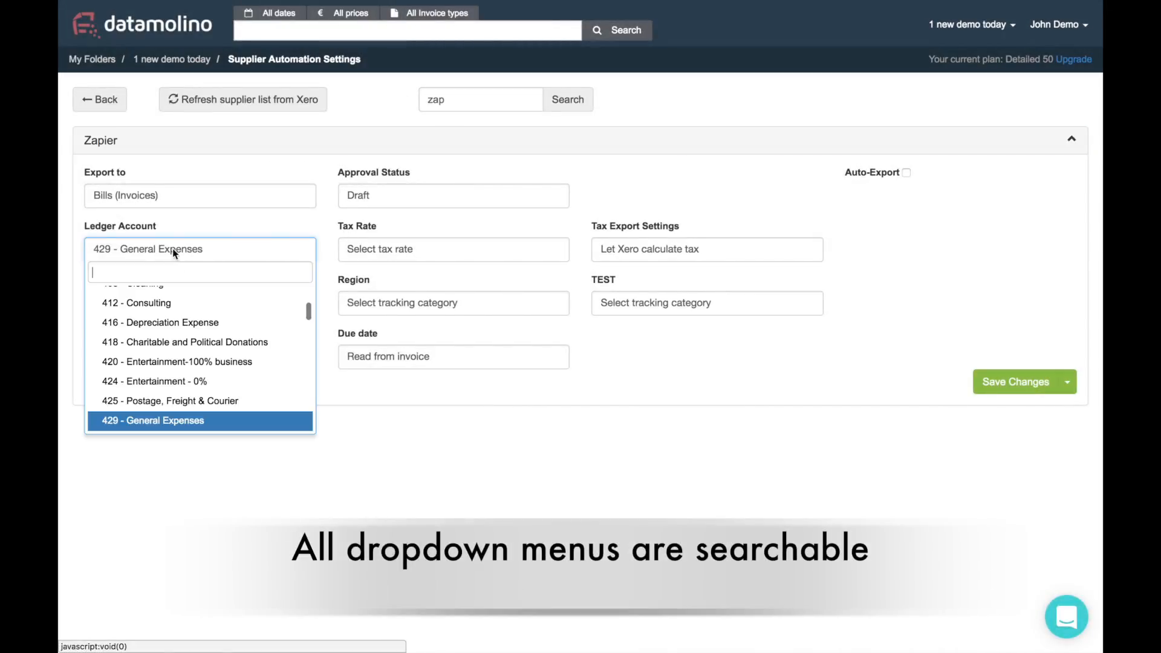
scroll(180, 319, up, 1)
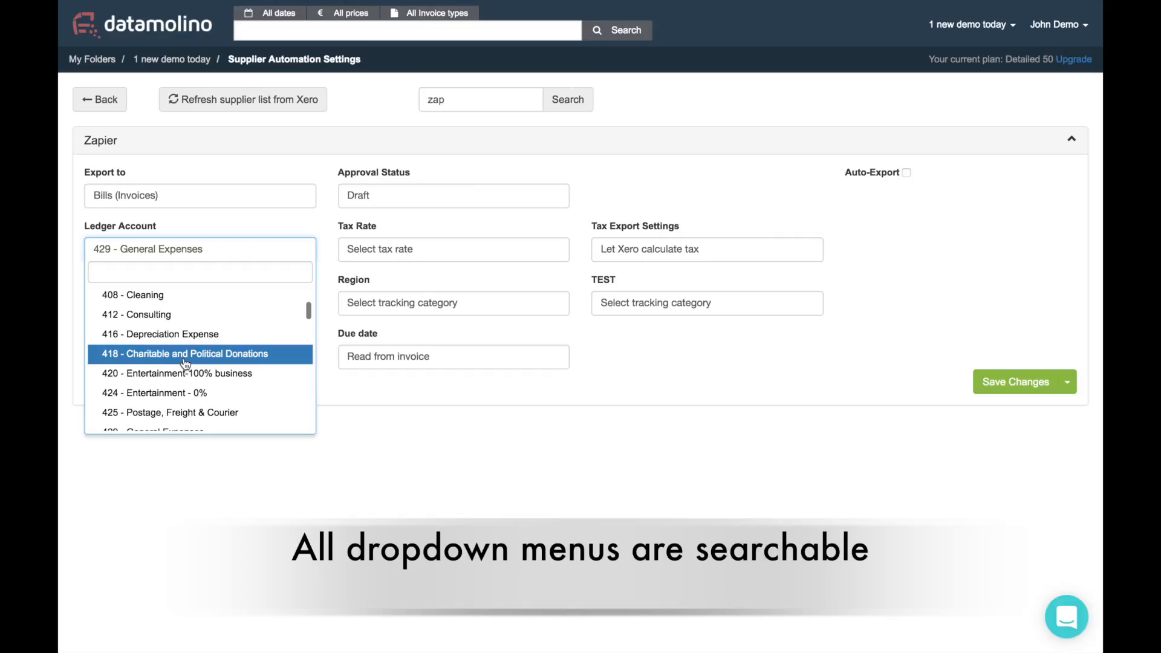
click(166, 314)
click(404, 248)
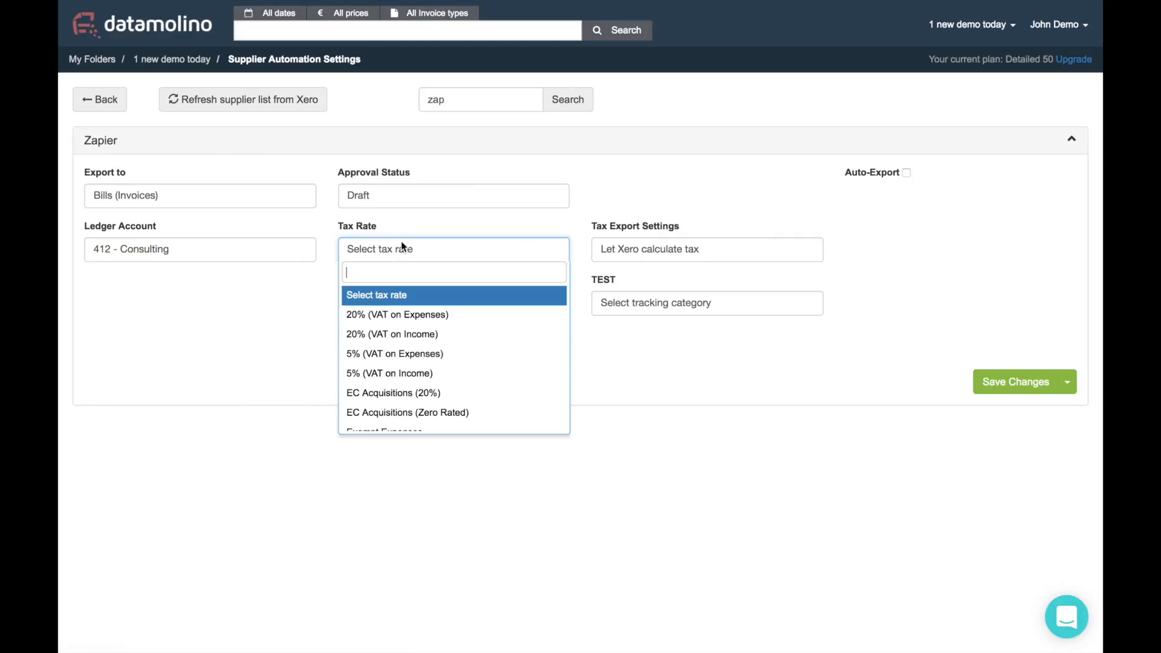
click(396, 315)
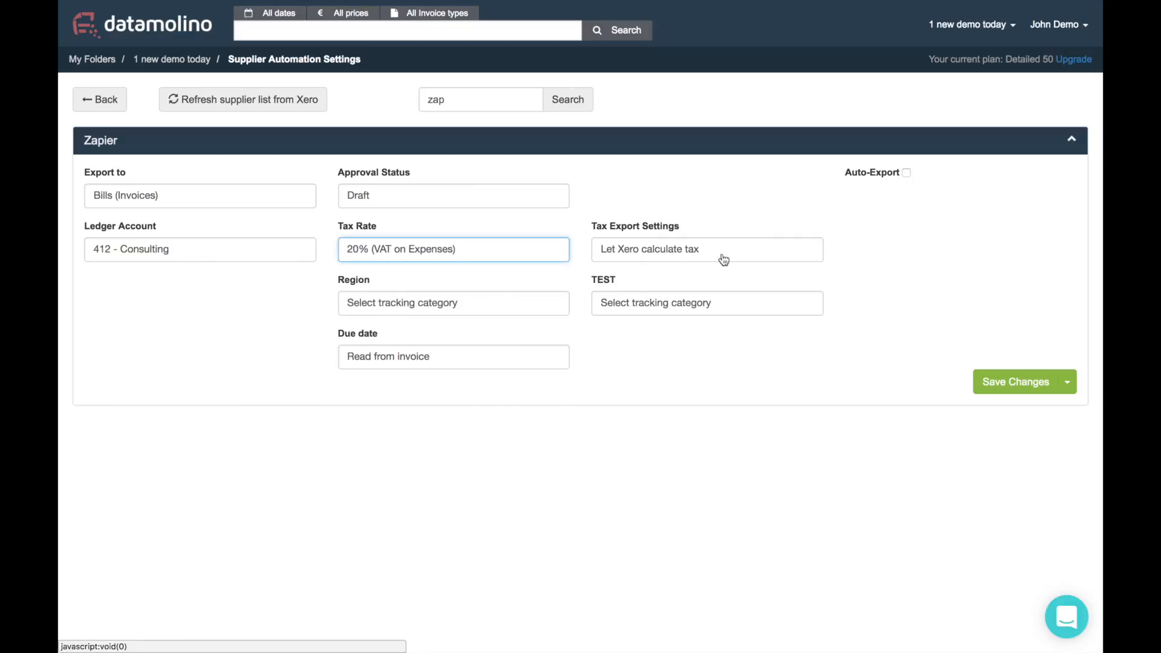
click(401, 314)
click(394, 387)
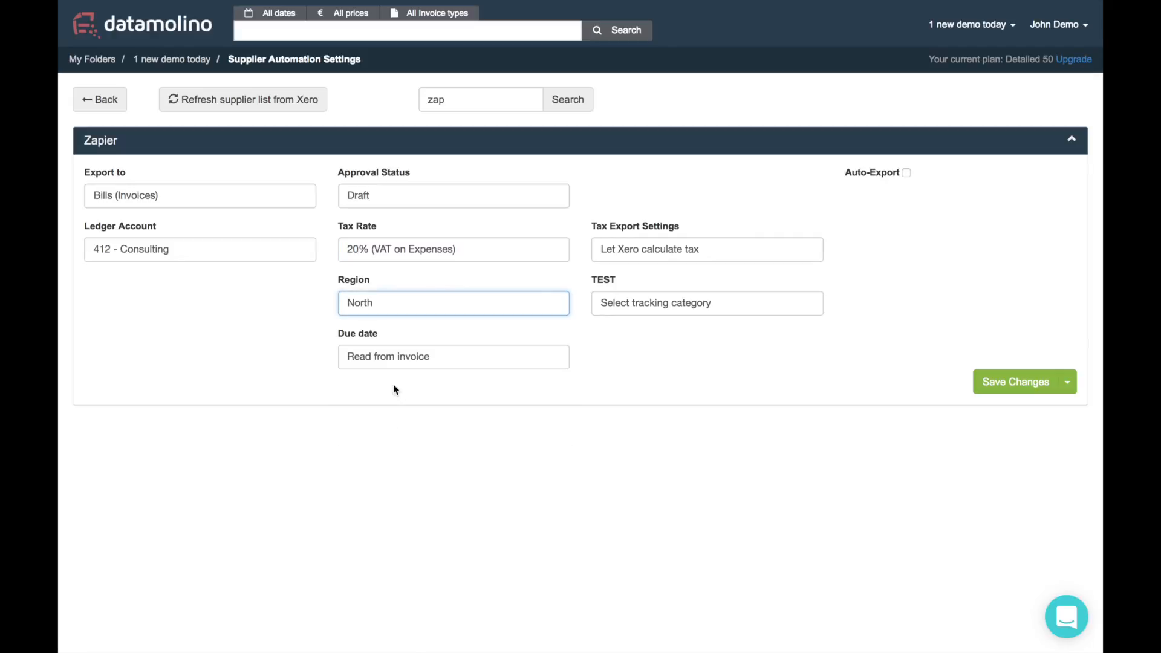
click(1016, 381)
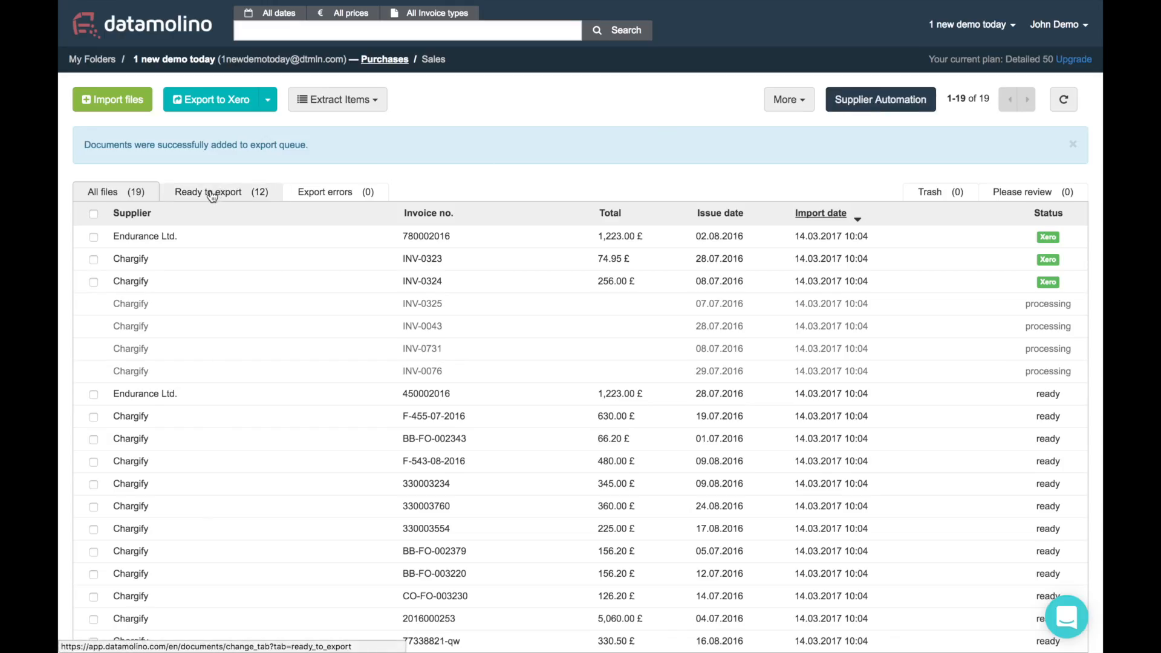
Filter the invoice list to the 12 Ready to export invoices, then switch back to All files
click(211, 193)
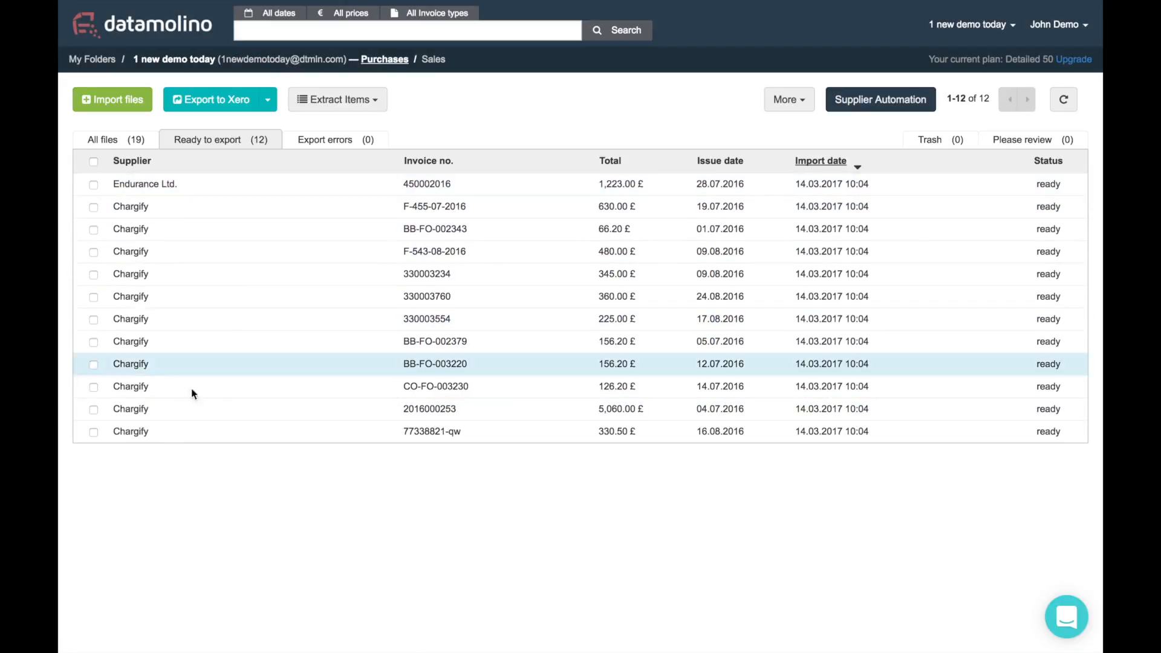
click(128, 139)
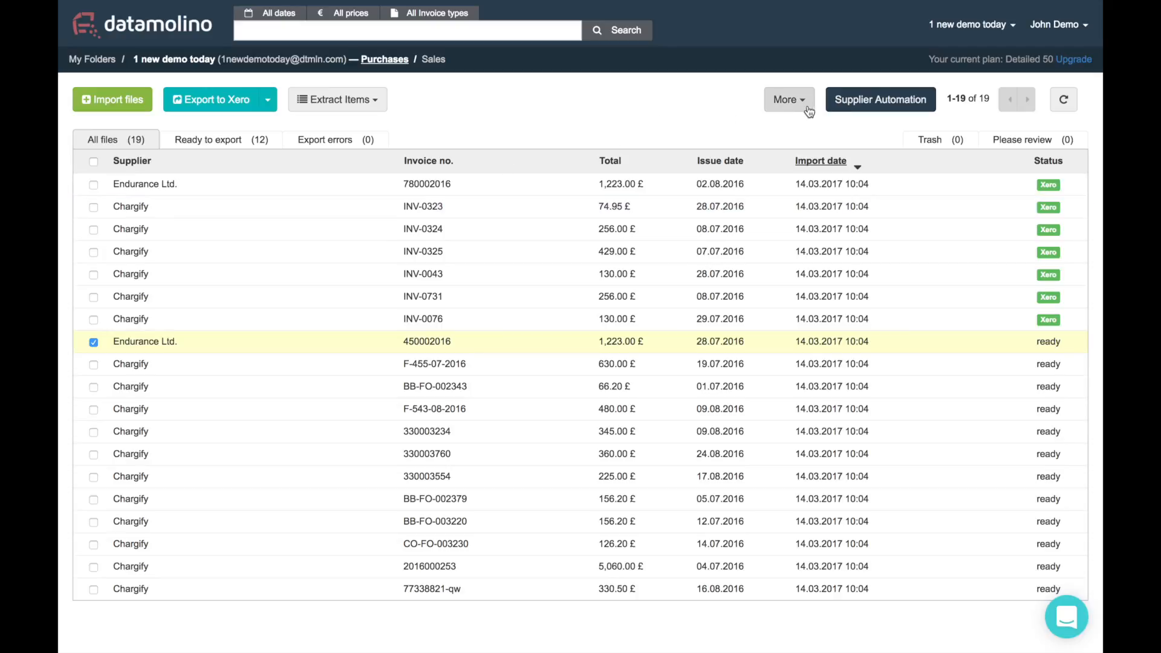
click(788, 100)
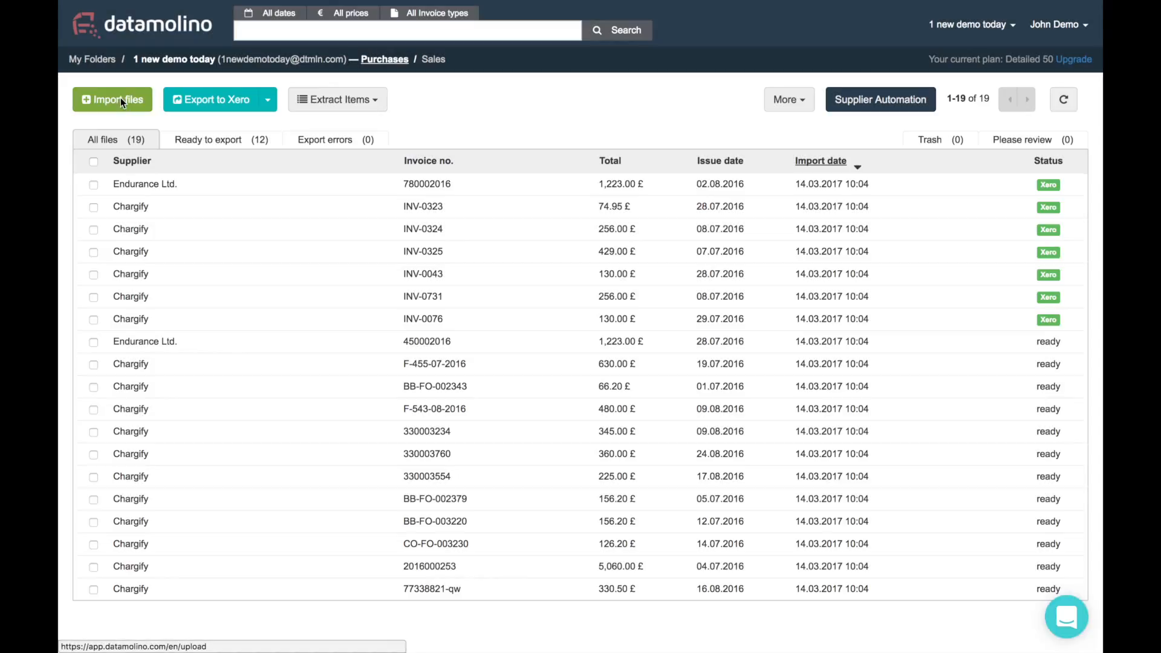
Upload Invoice_330003760.pdf through the Import Purchases dialog
click(121, 98)
click(554, 158)
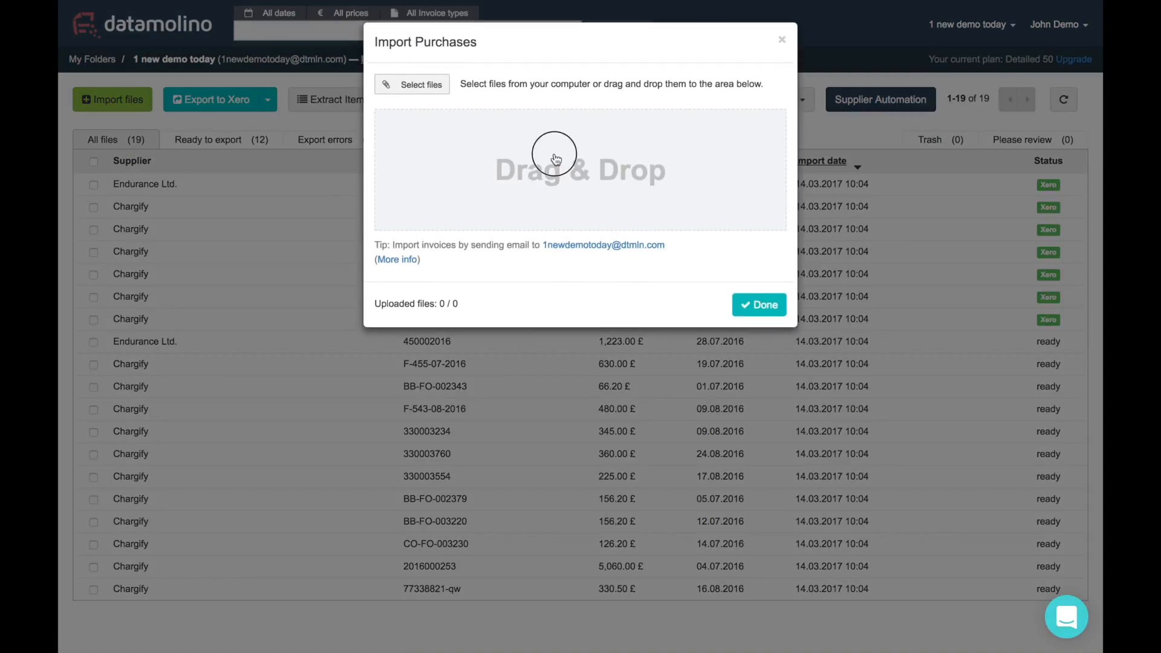
click(810, 258)
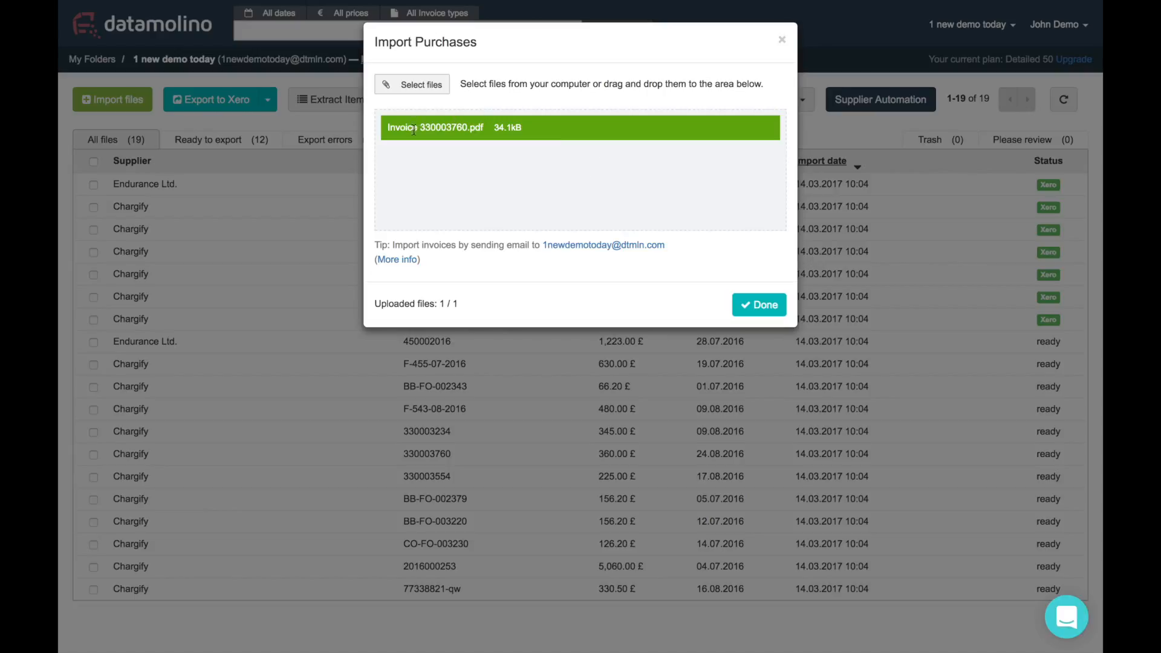
click(747, 304)
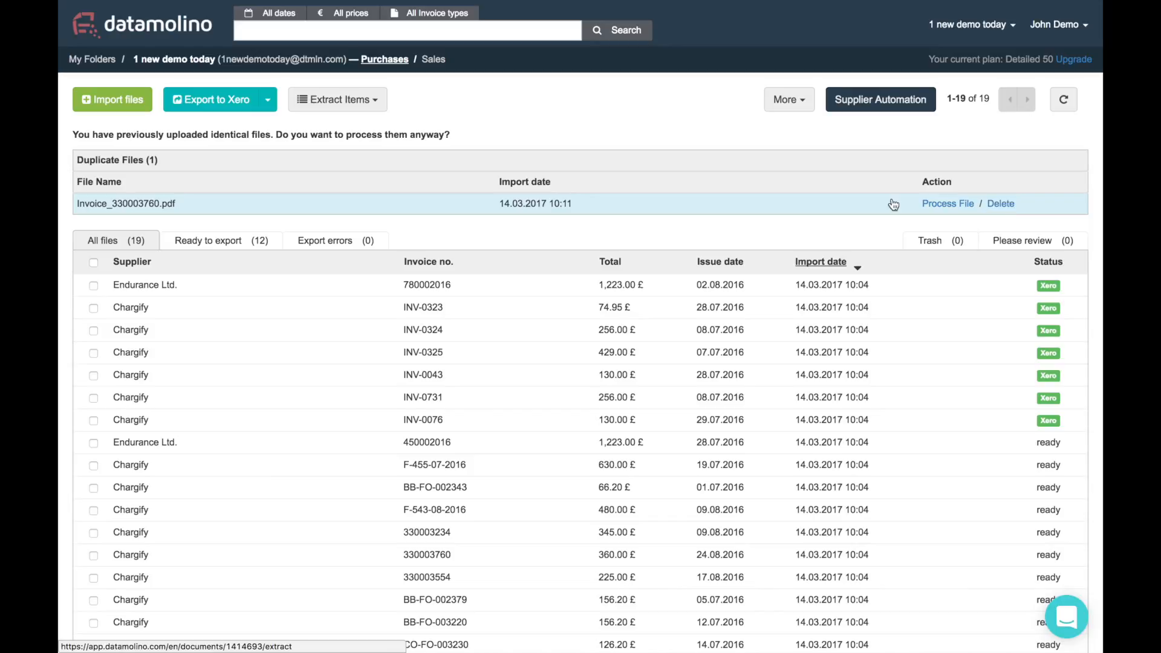
Process the duplicate Invoice_330003760.pdf anyway and open the flagged Chargify invoice
click(942, 203)
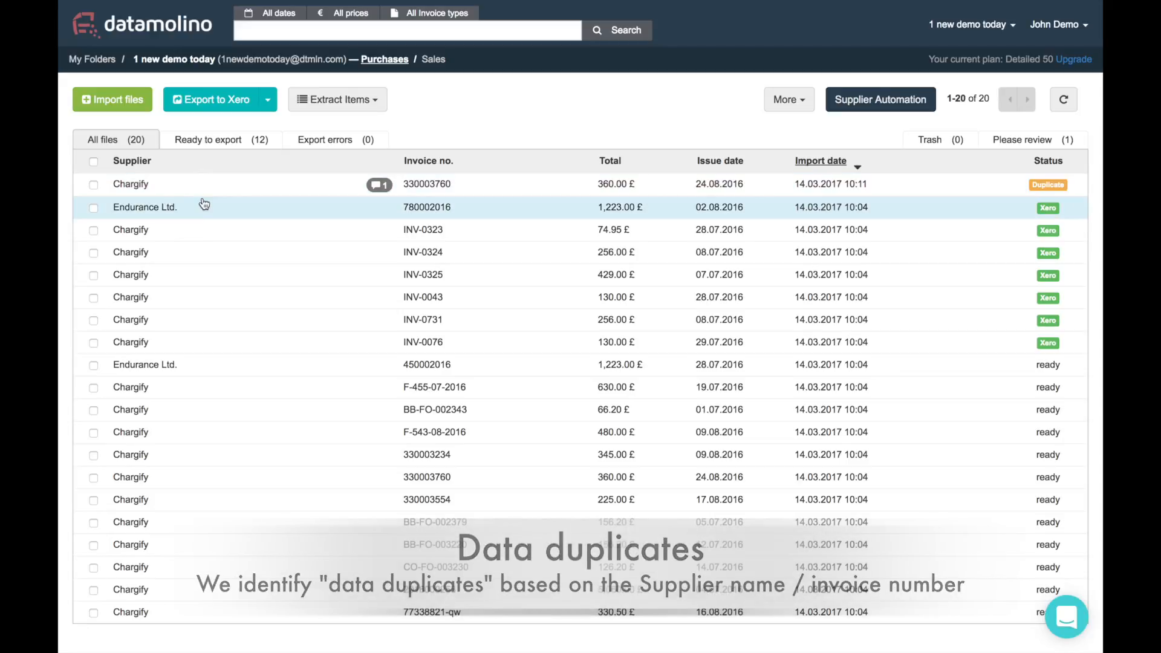
mouse_move(370, 187)
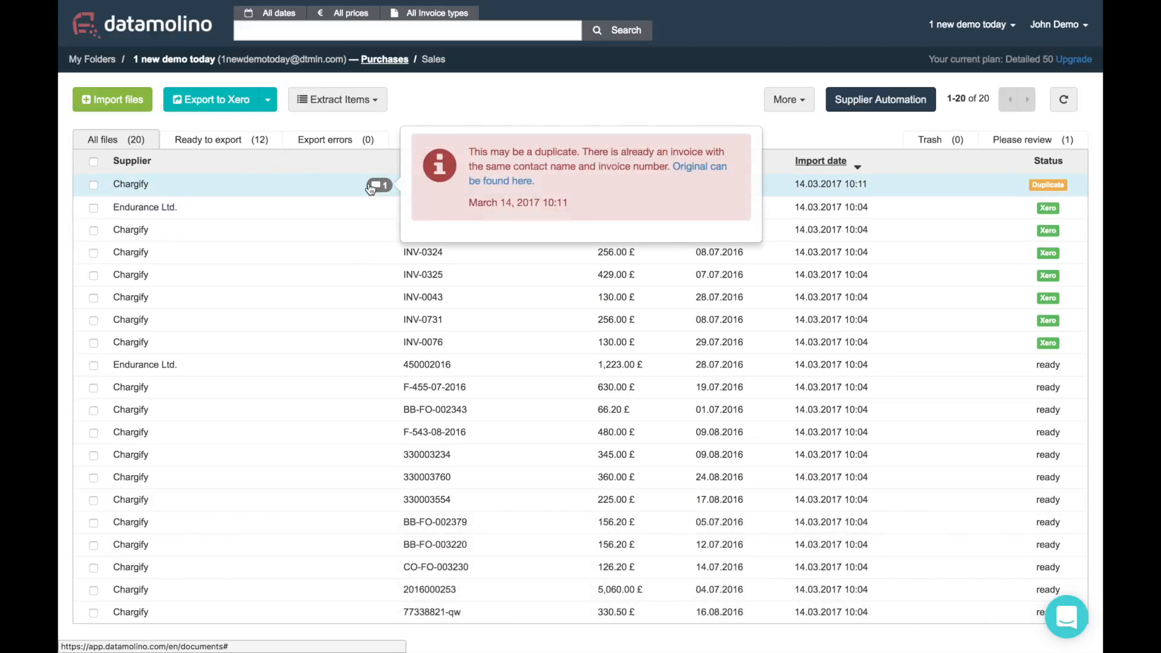
click(132, 184)
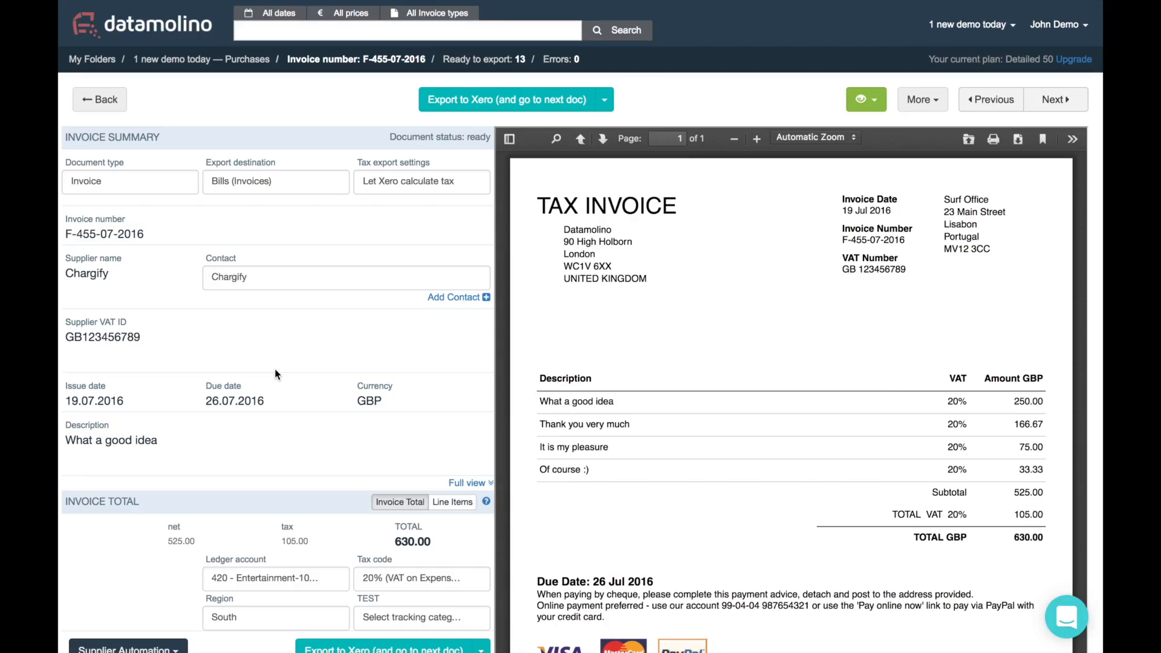
Code the Chargify invoice by line items, booking the first line to 420 - Entertainment-100% business
scroll(355, 409, down, 3)
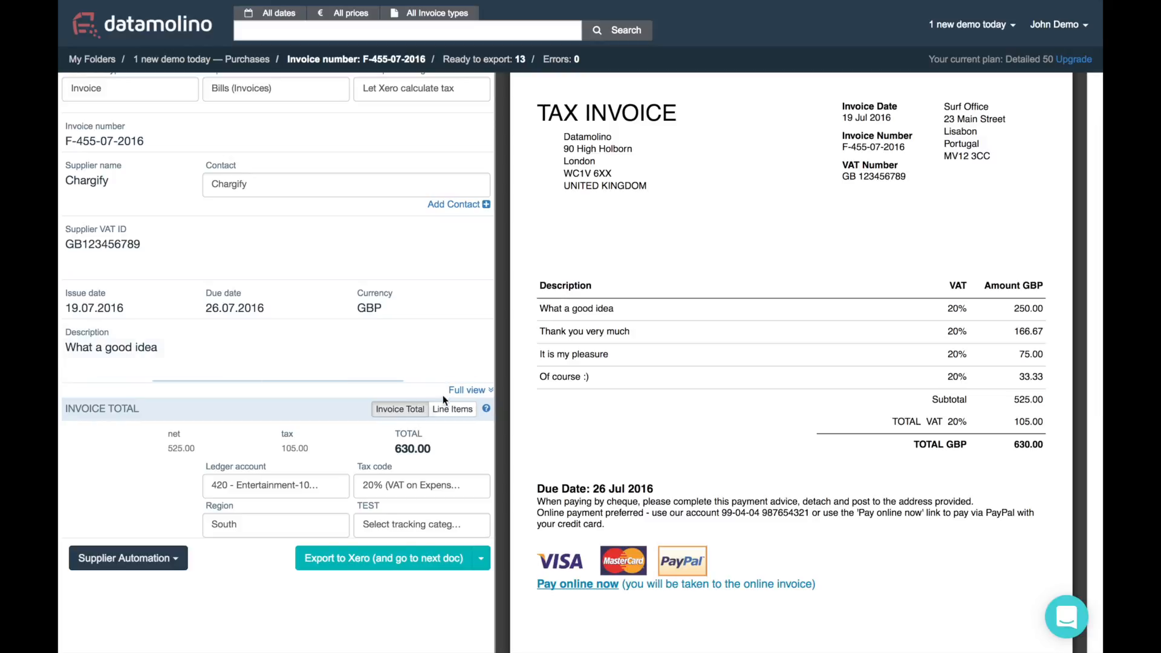
click(451, 410)
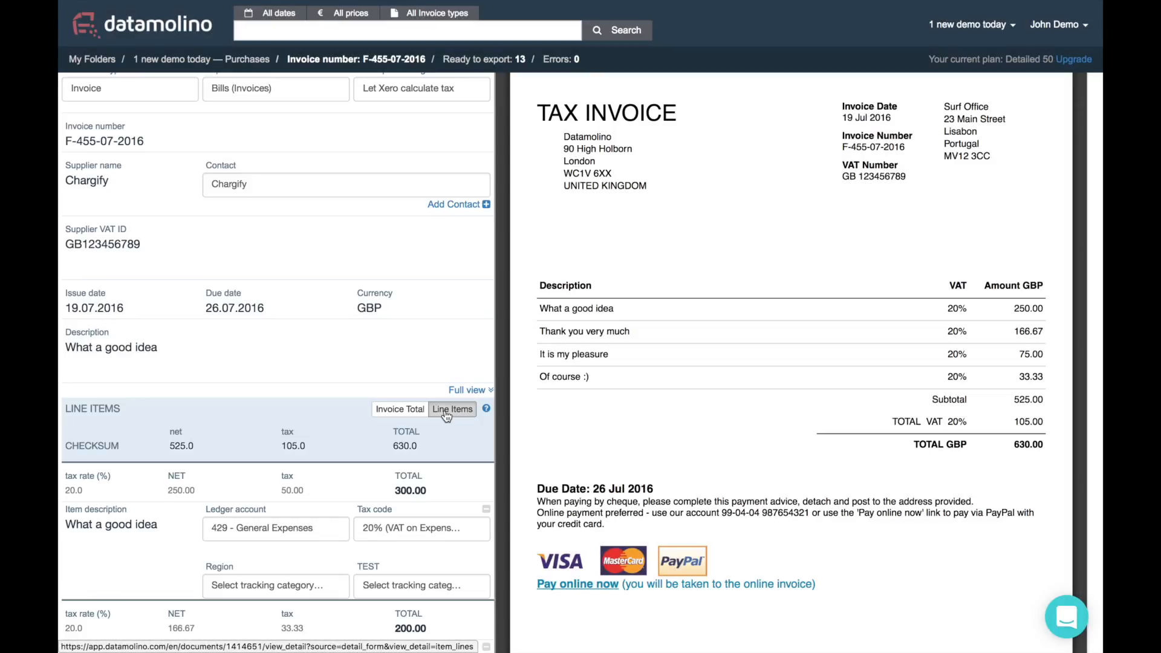
scroll(434, 414, down, 2)
scroll(433, 413, down, 2)
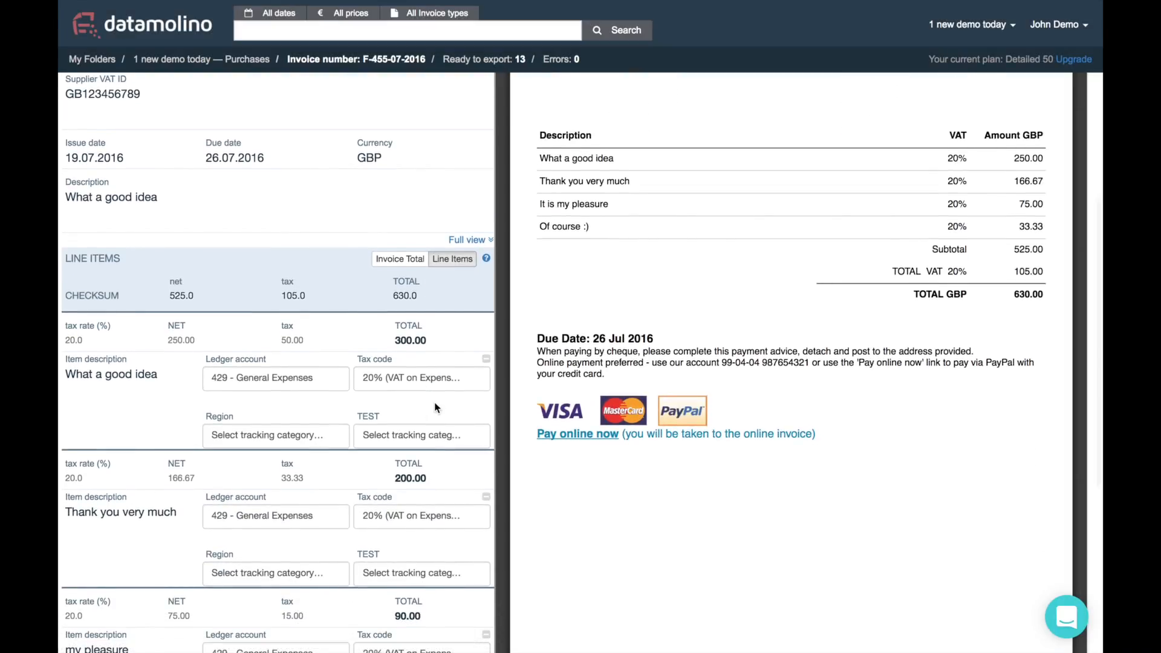
click(305, 388)
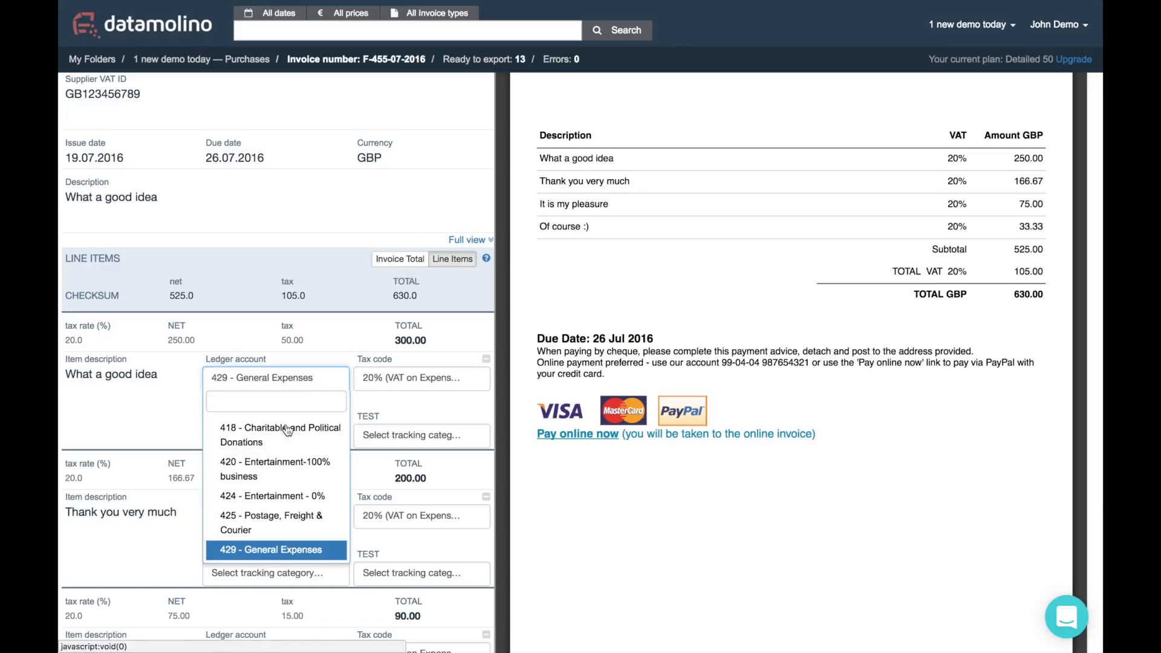
scroll(275, 471, up, 1)
click(271, 483)
Keep 429 - General Expenses on the remaining lines and export the invoice to Xero
scroll(302, 435, down, 4)
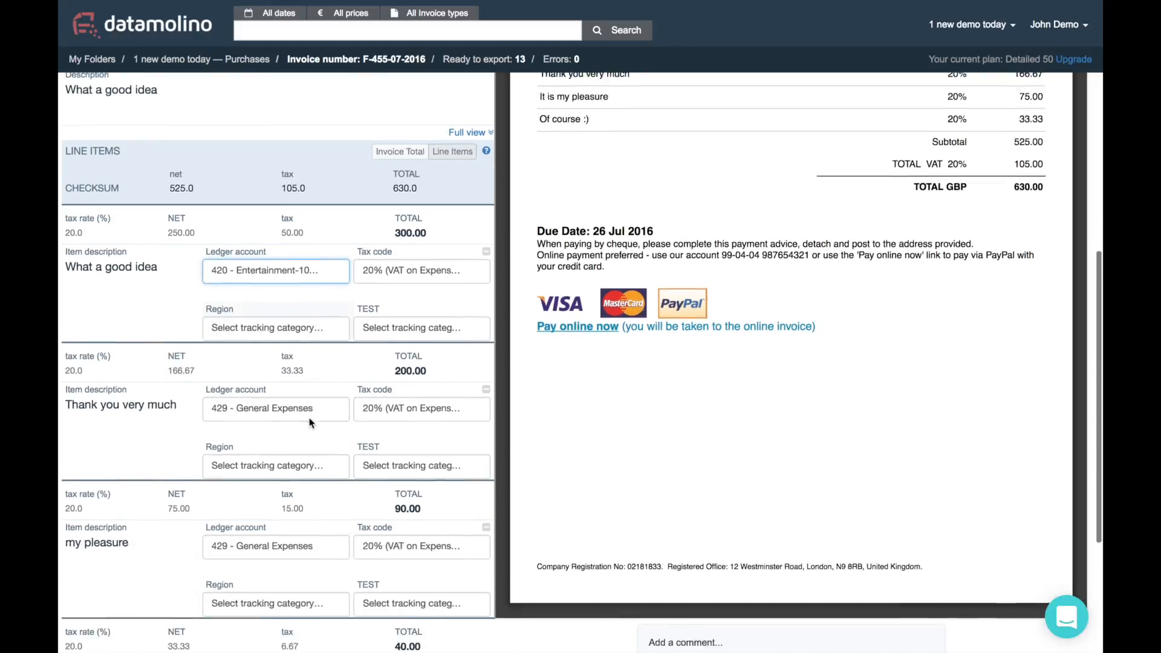
click(267, 378)
scroll(287, 493, down, 2)
click(291, 502)
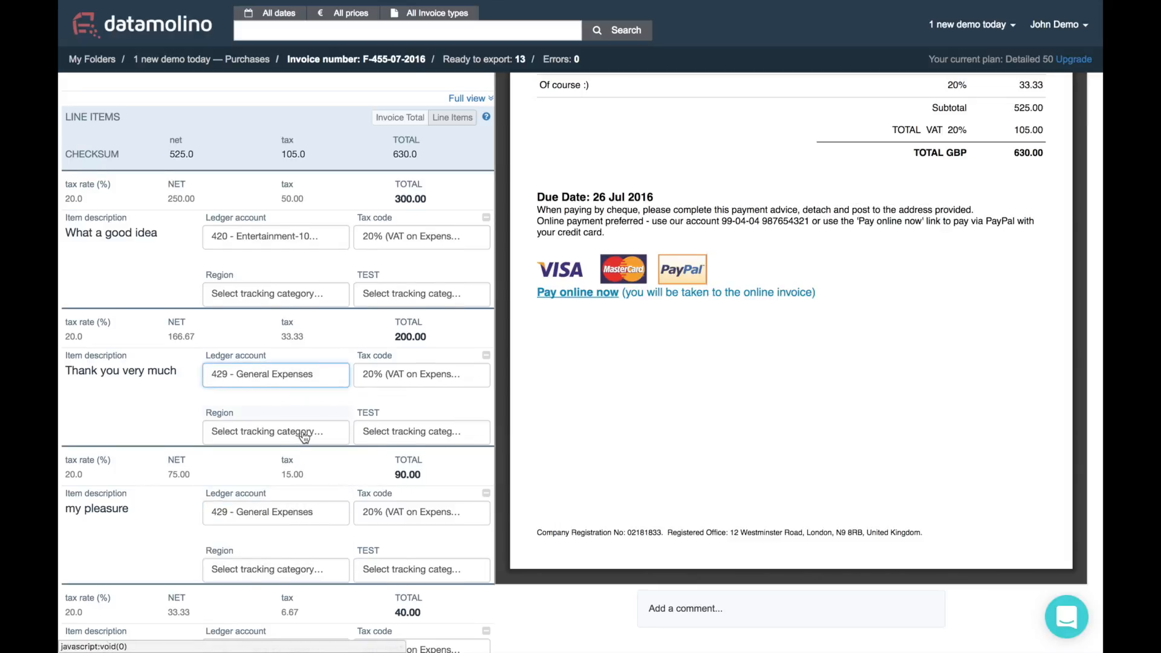
scroll(296, 471, down, 5)
click(289, 497)
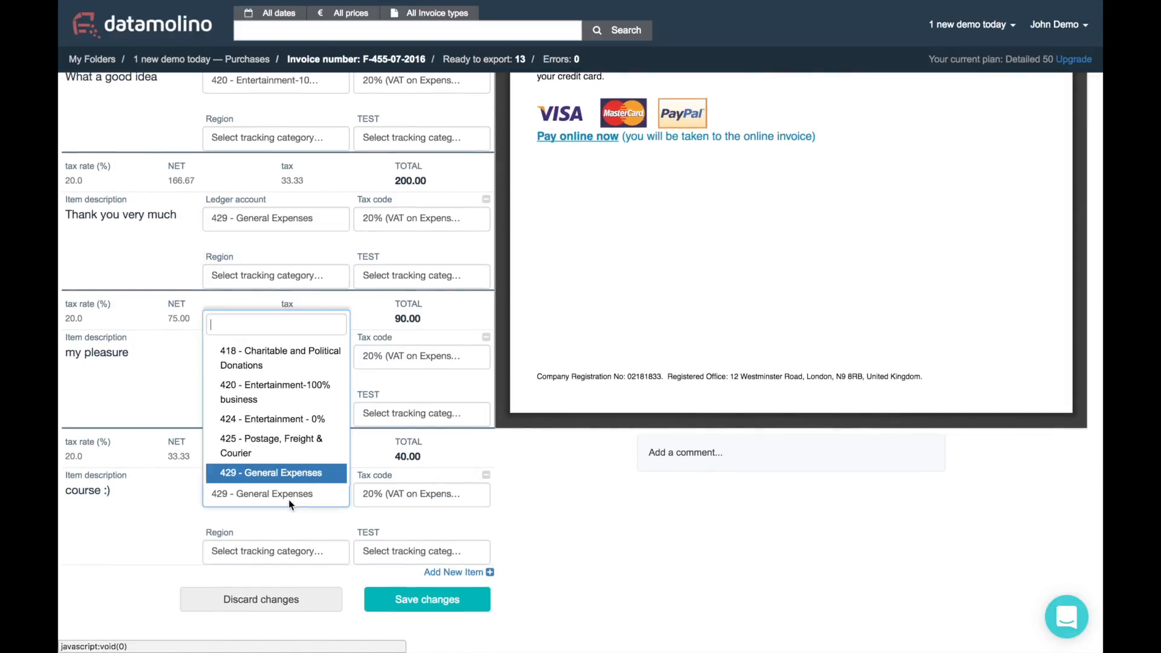
click(170, 530)
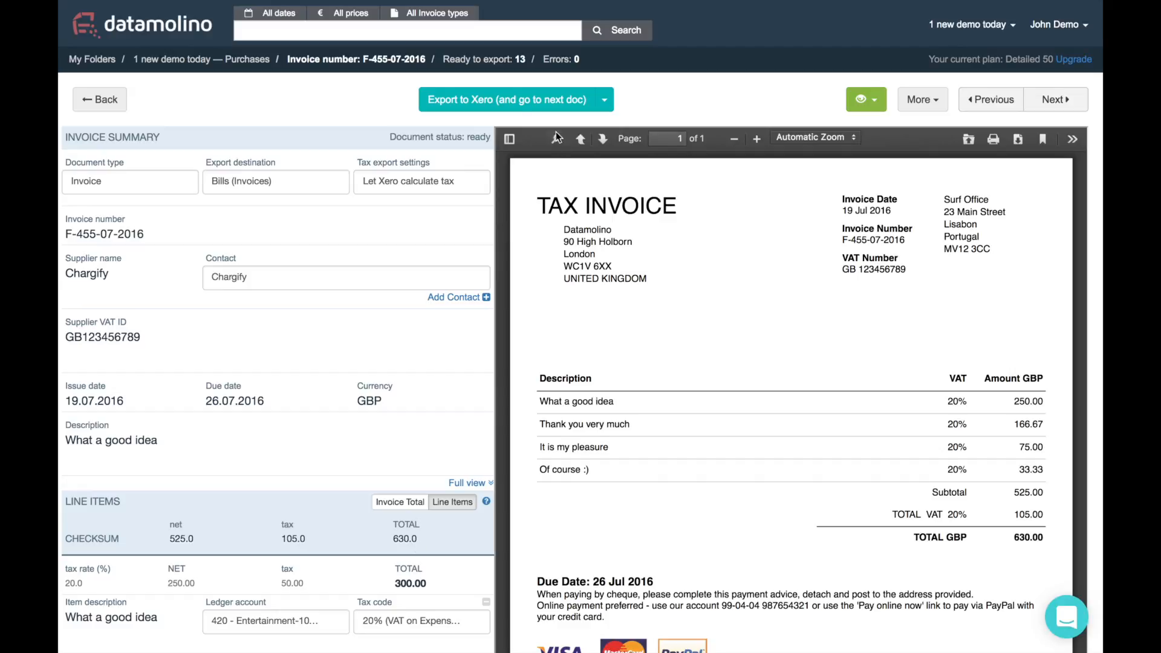
click(503, 101)
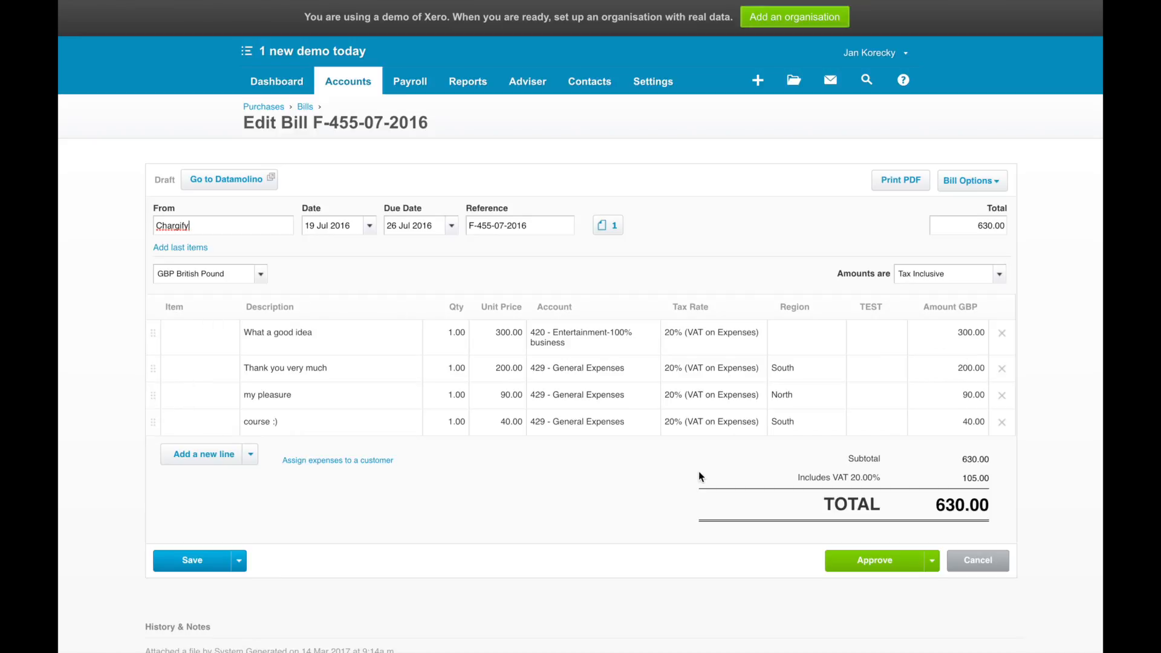
click(611, 228)
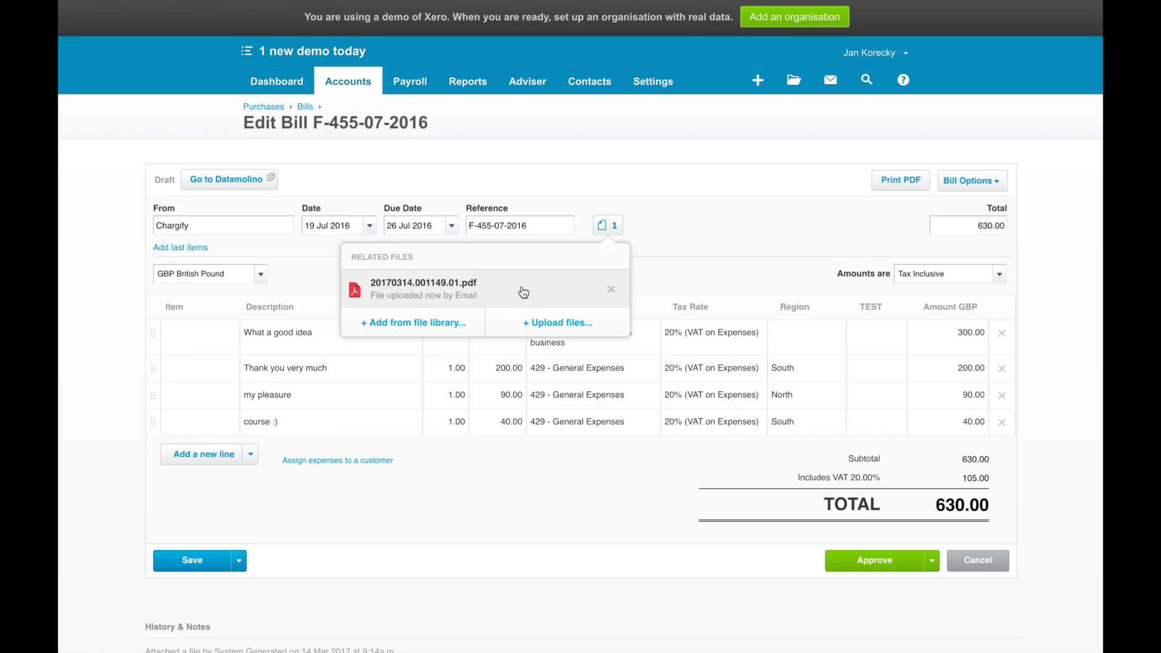
click(747, 222)
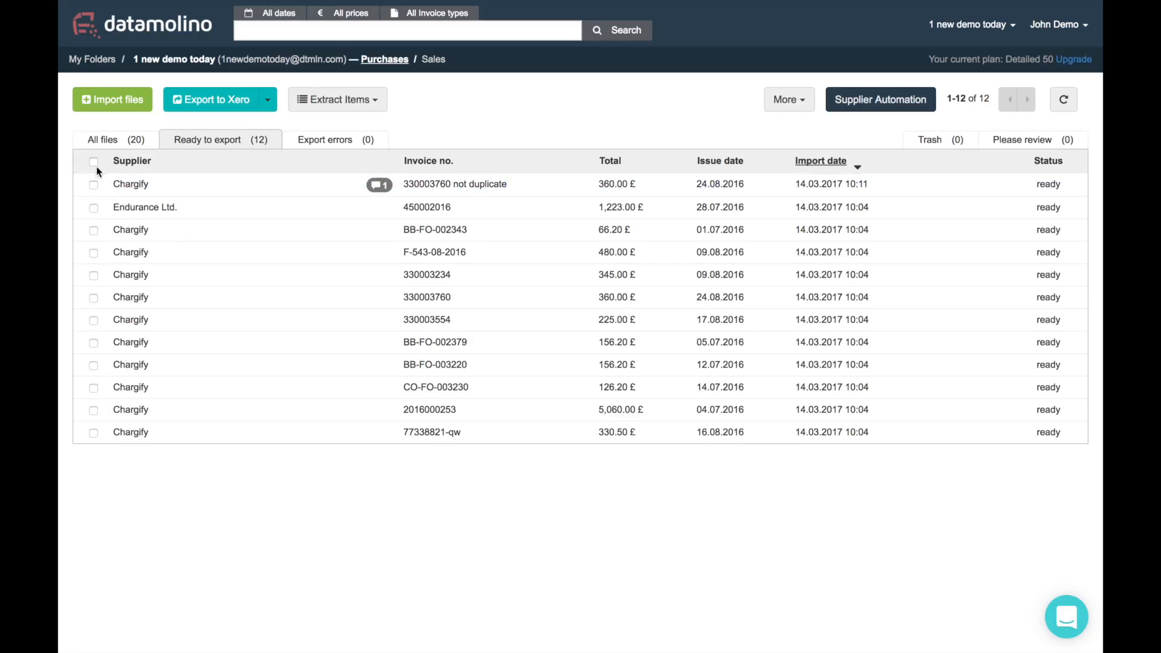
click(93, 162)
click(267, 103)
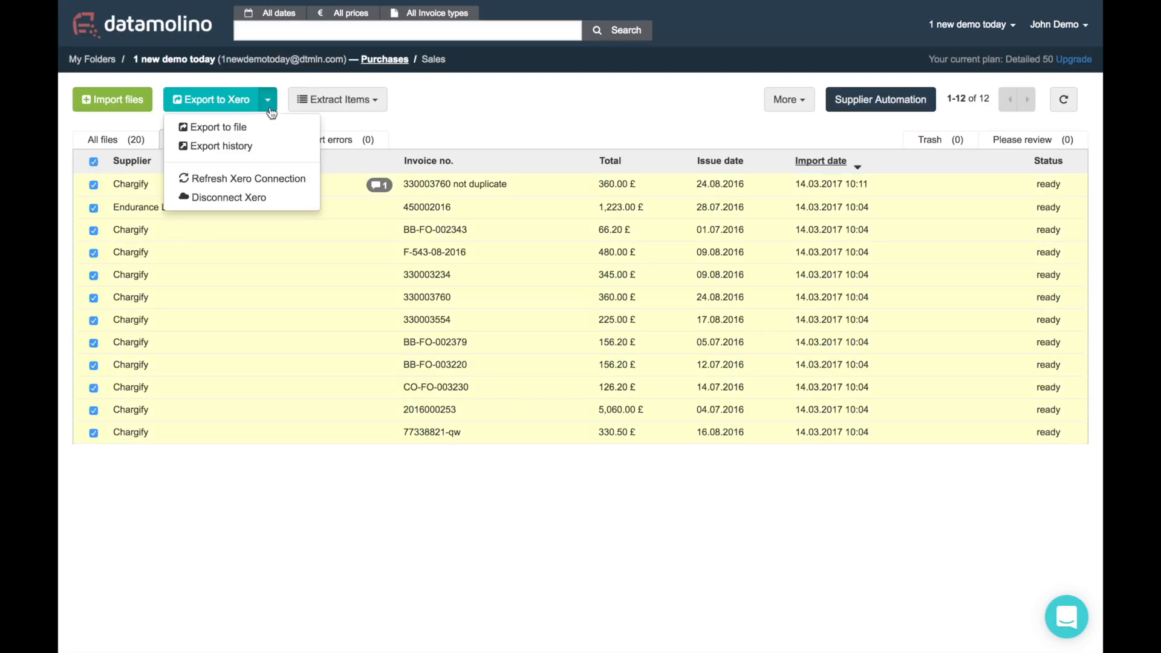
click(238, 126)
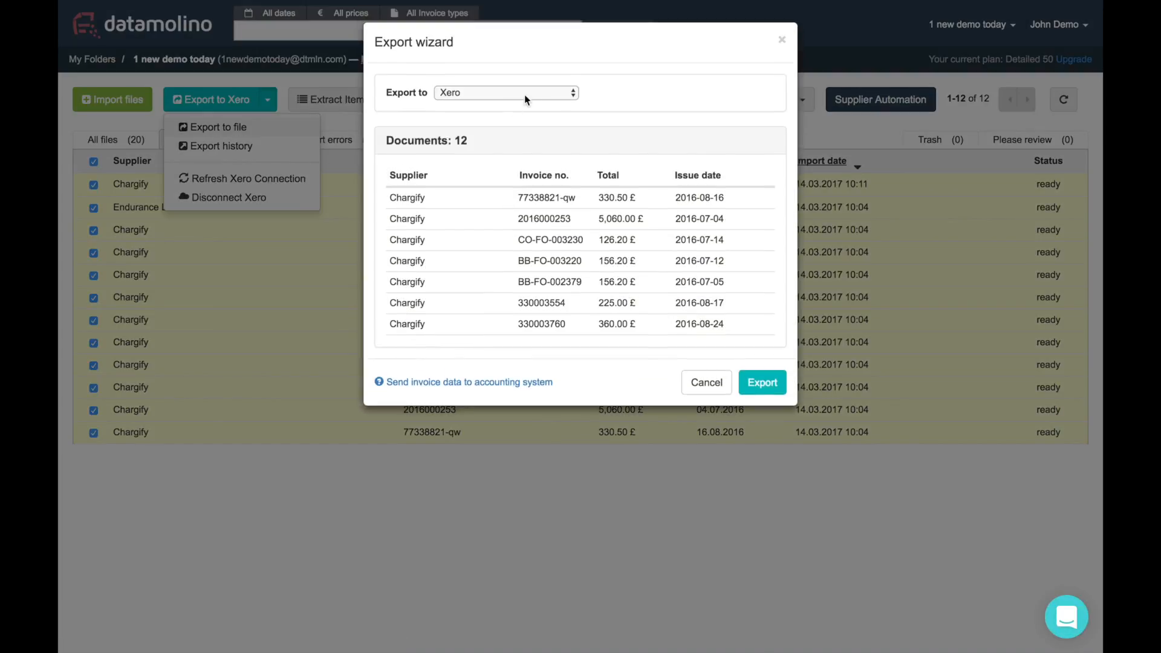
click(526, 92)
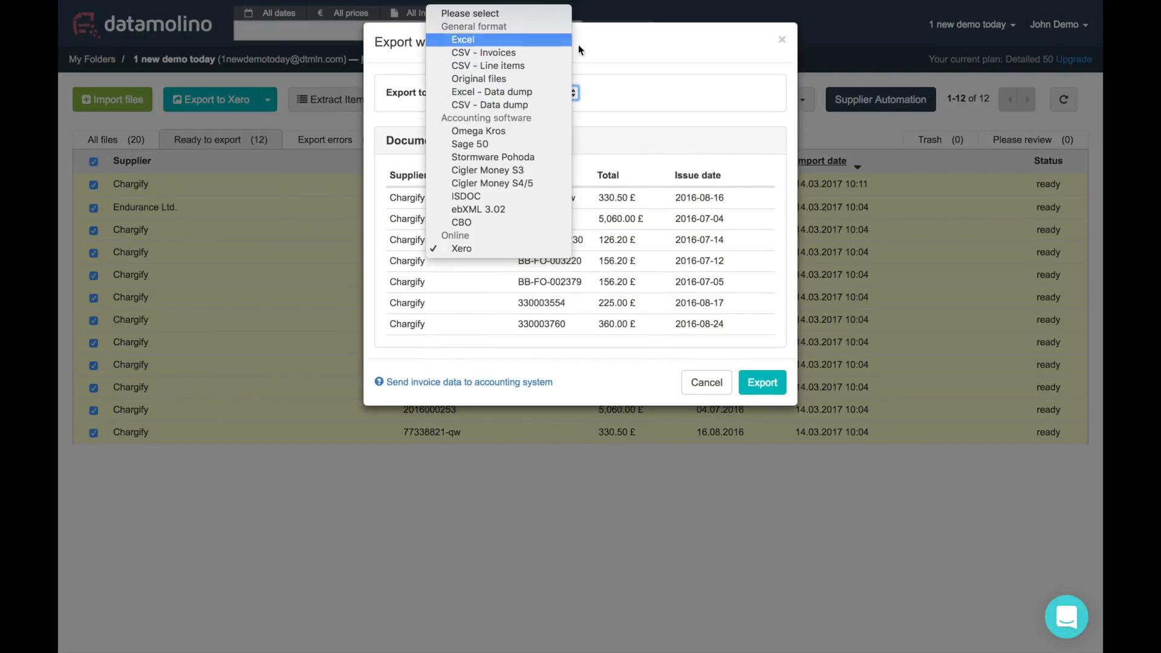
click(781, 41)
click(782, 40)
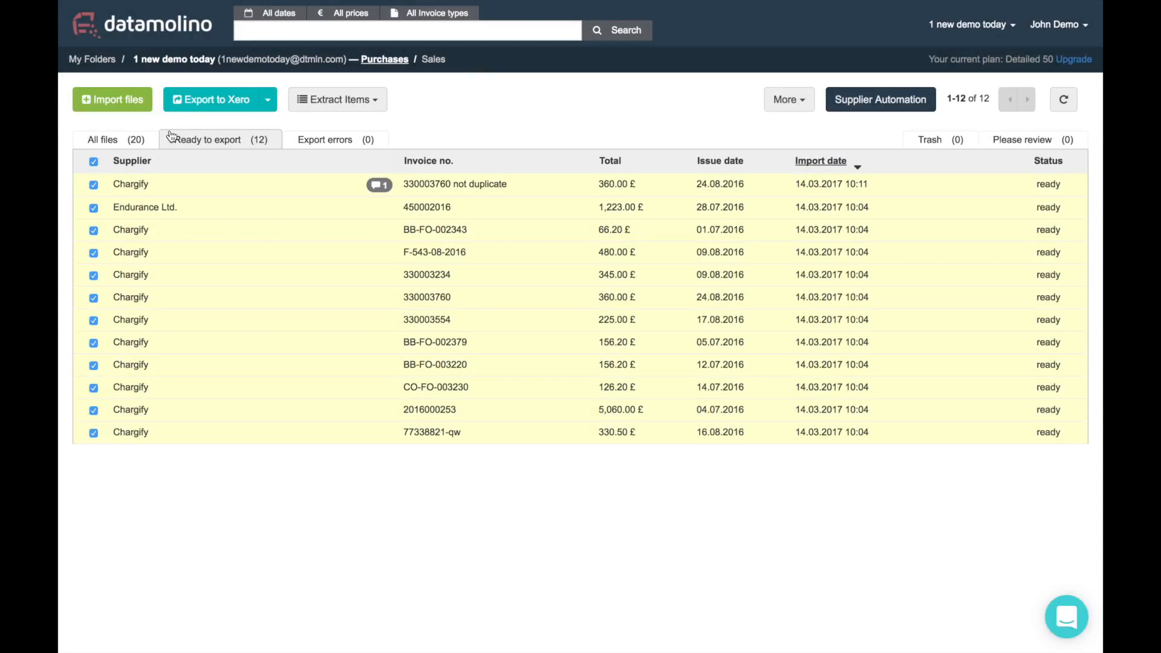
click(93, 162)
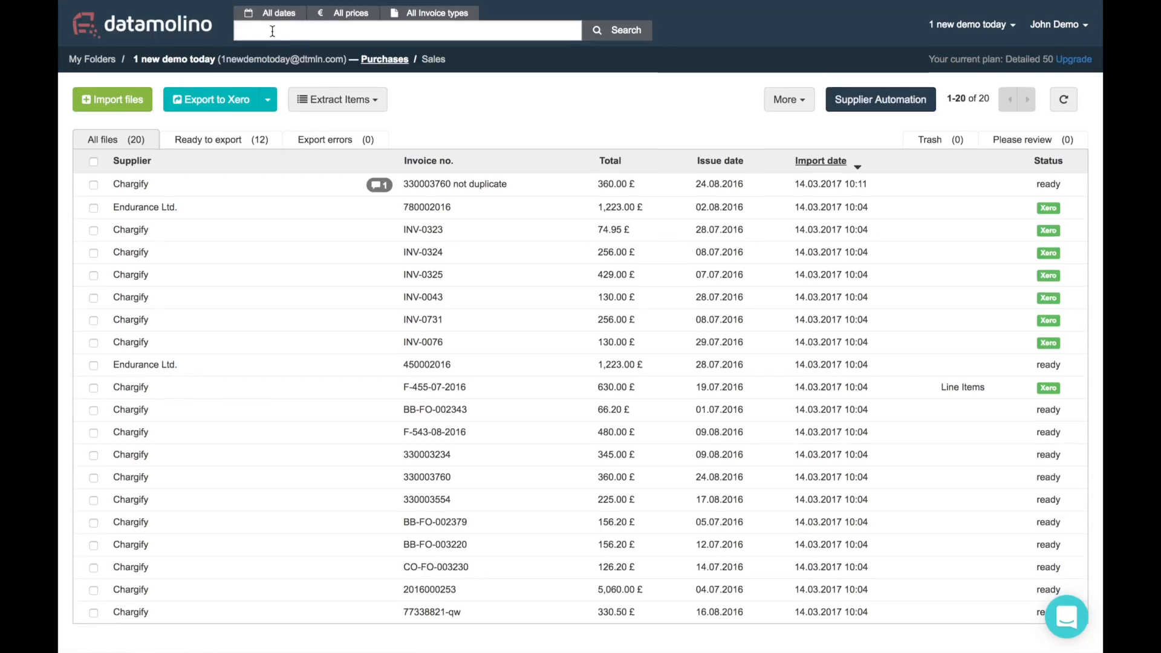
Search the invoices for supplier Chargify using the 'char' suggestion
click(273, 34)
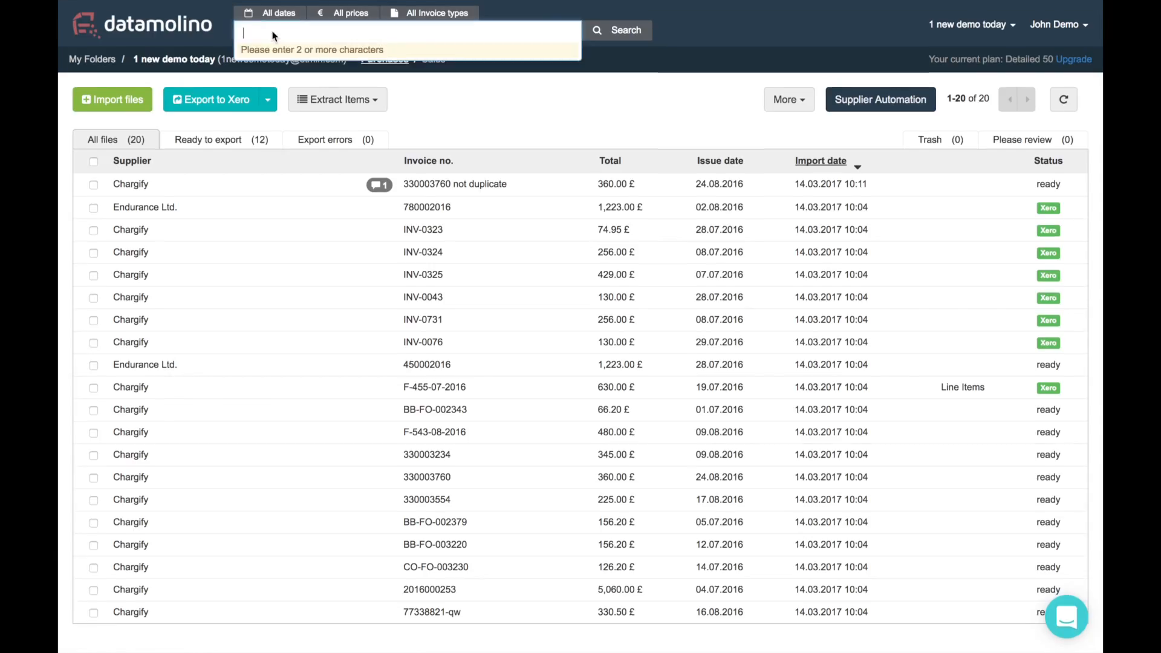
text(char)
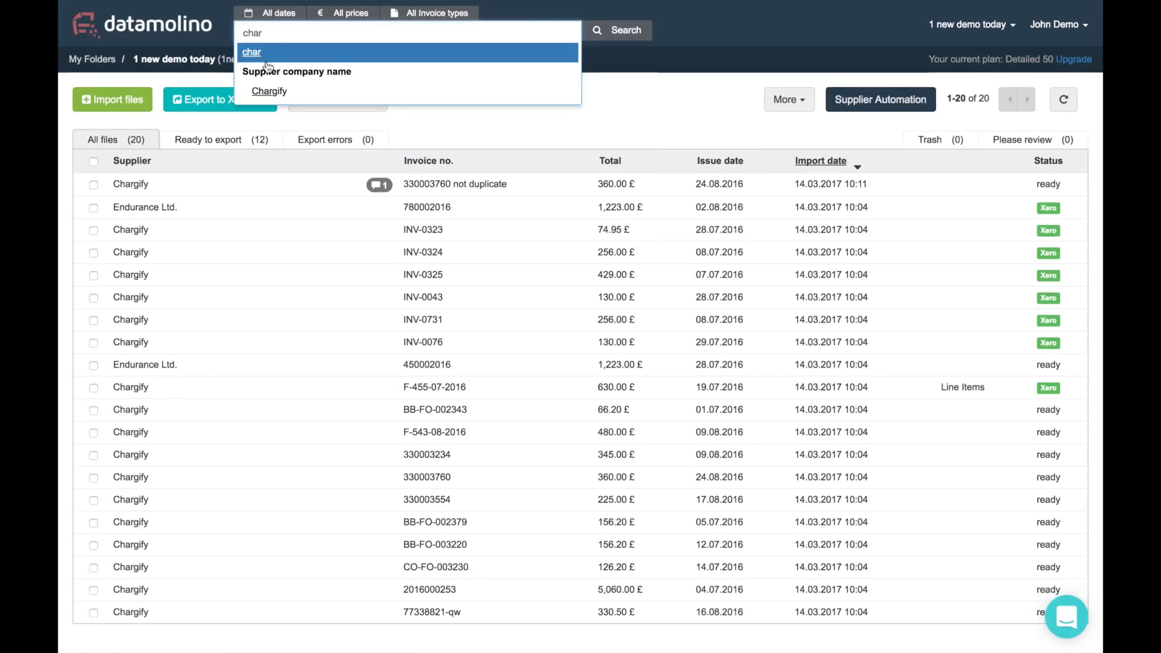
click(266, 91)
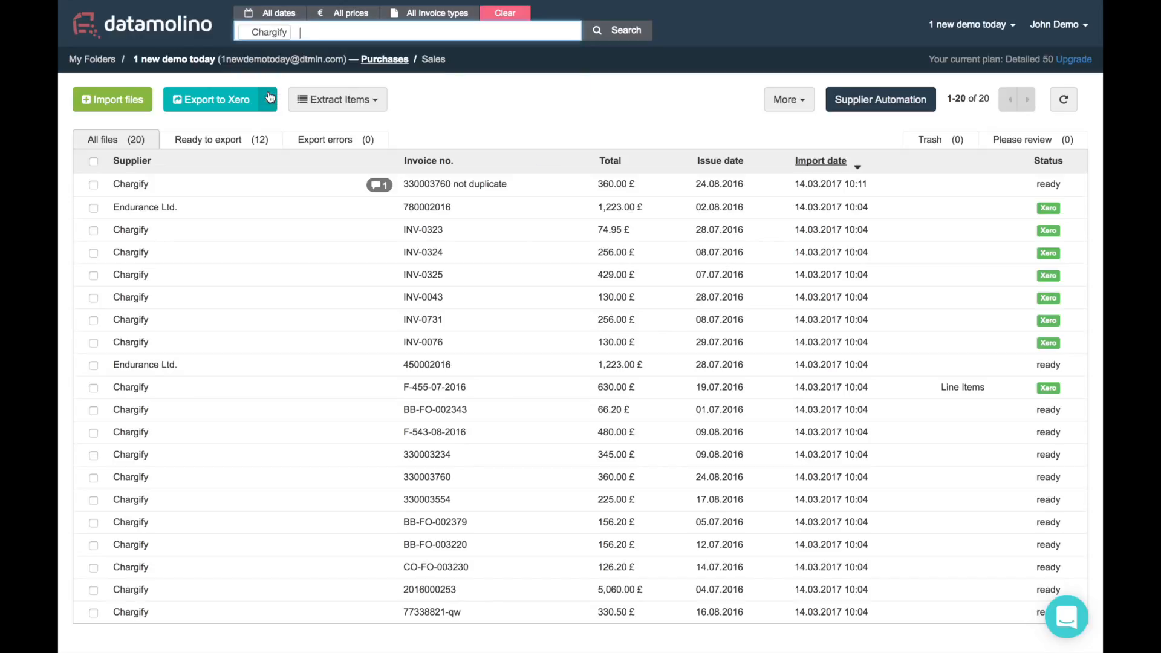
click(627, 30)
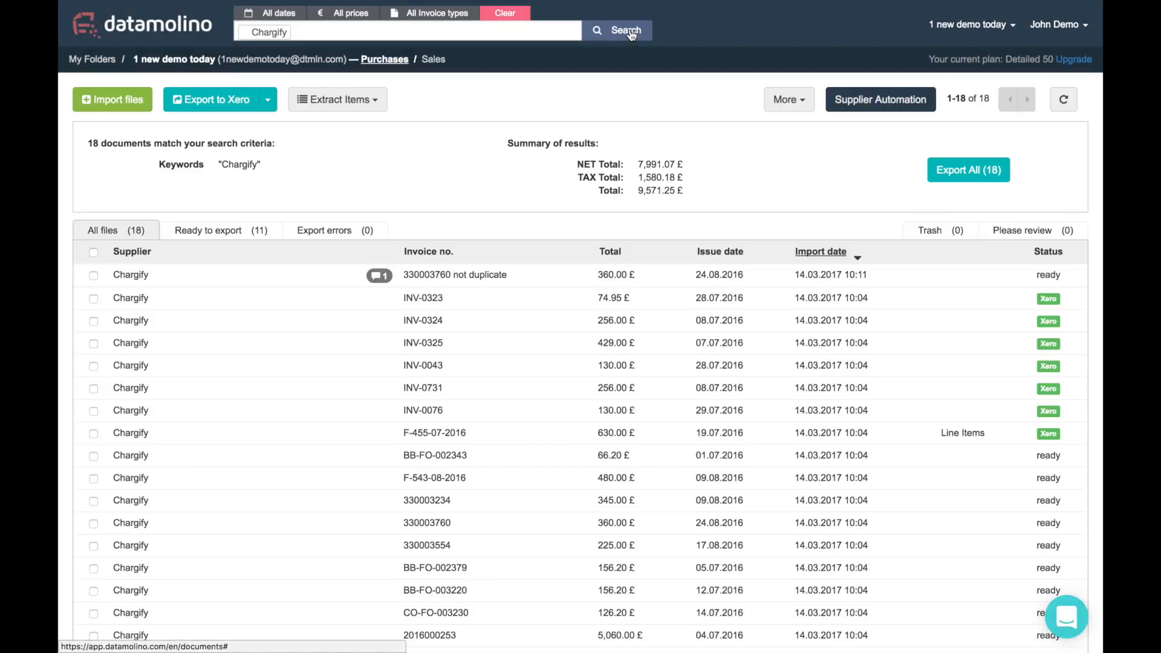
Narrow the results to Ready to export documents priced from 300 upward
click(208, 228)
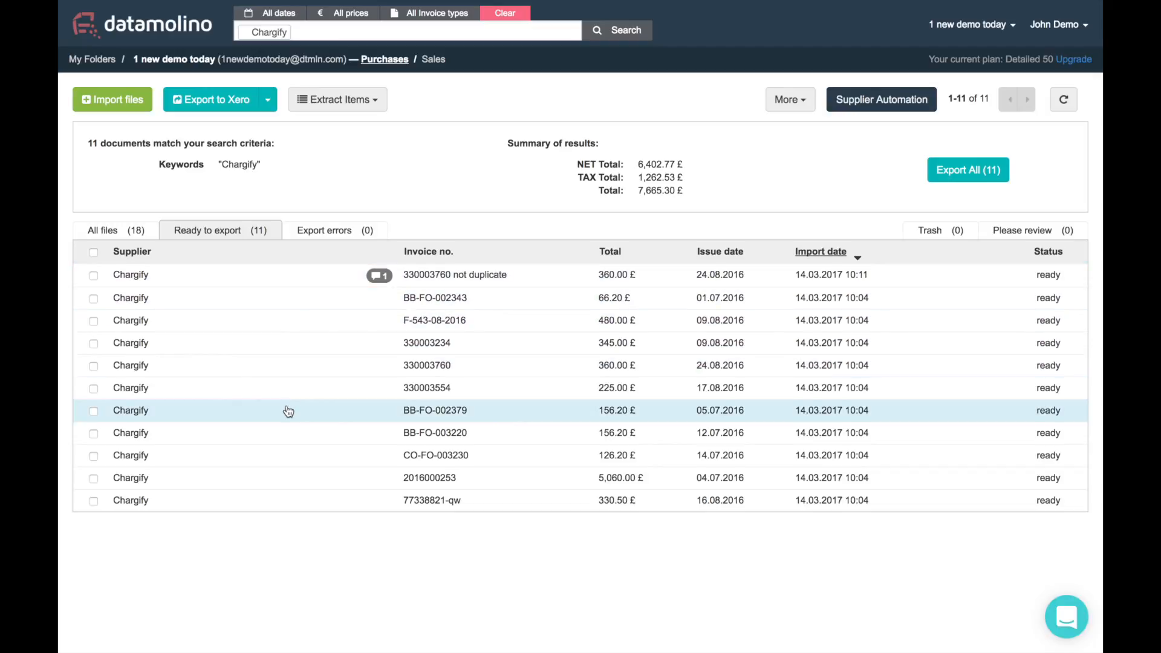
click(349, 14)
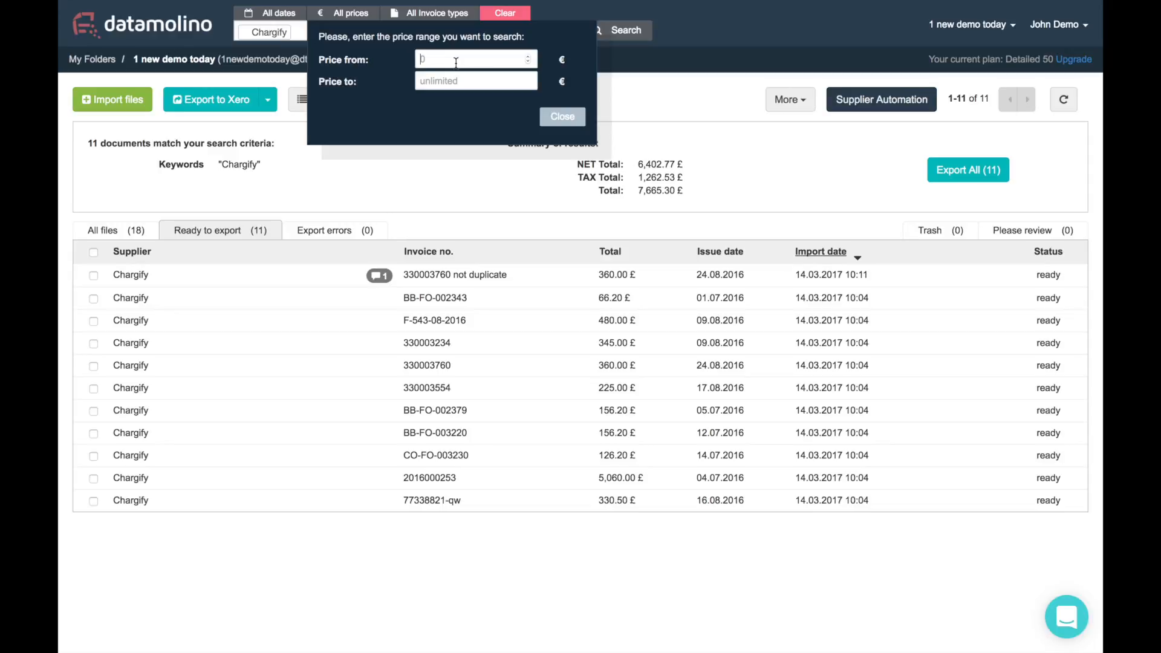
text(300)
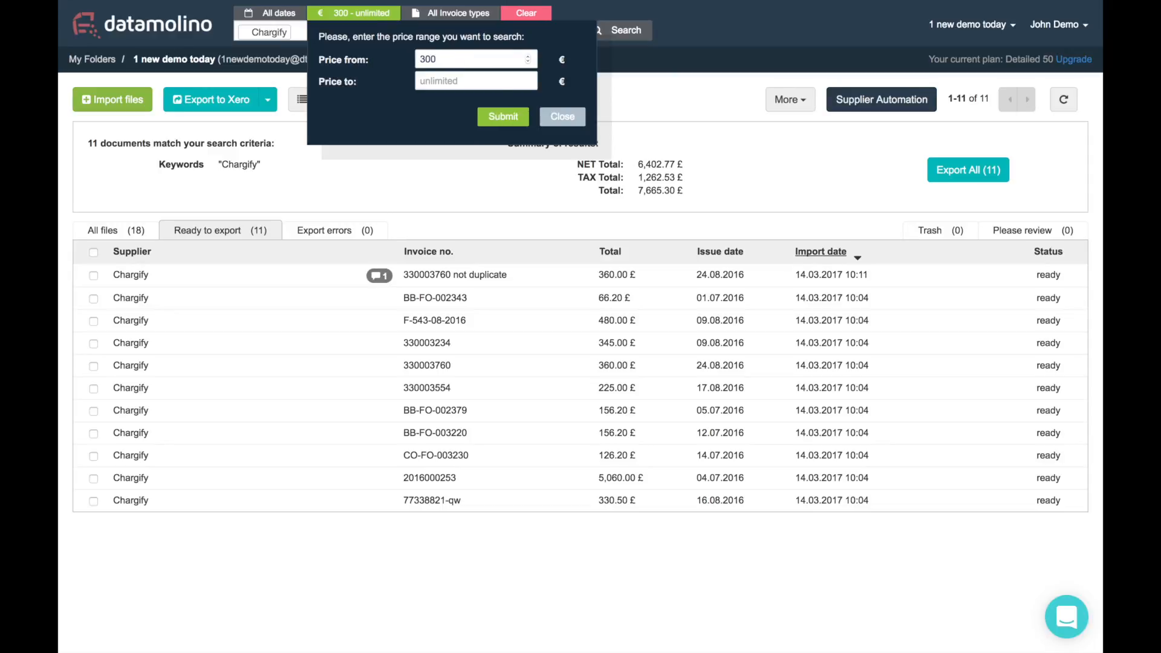
click(515, 119)
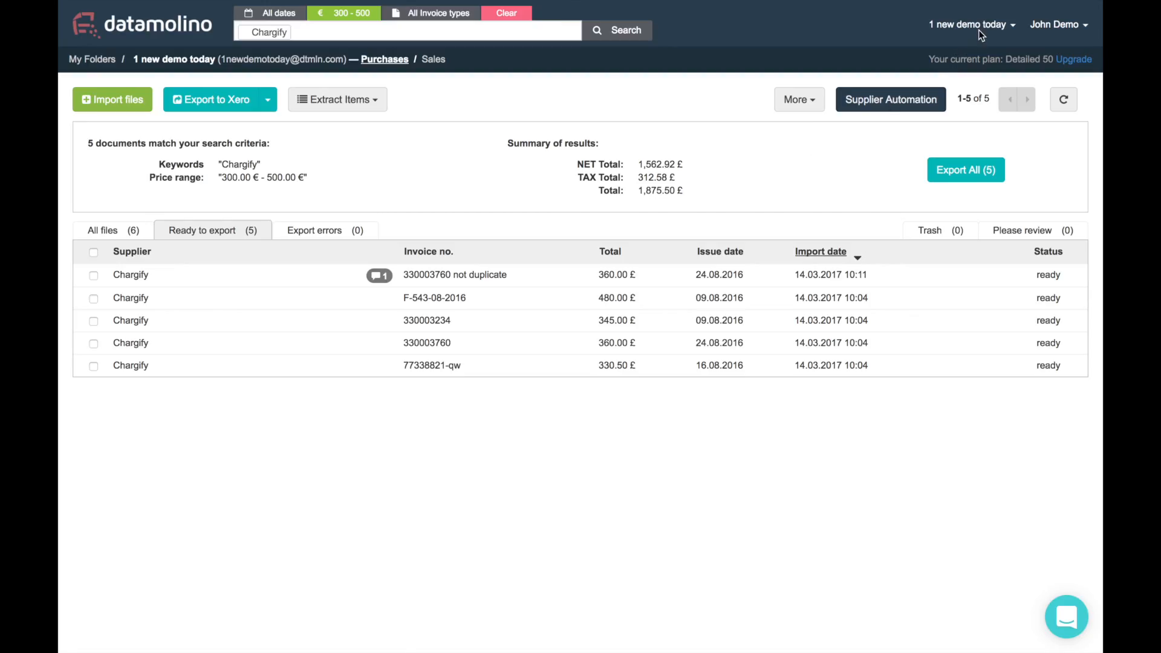
Open Folder Settings for 1 new demo today and review its email import and Direct Connection sections
click(987, 27)
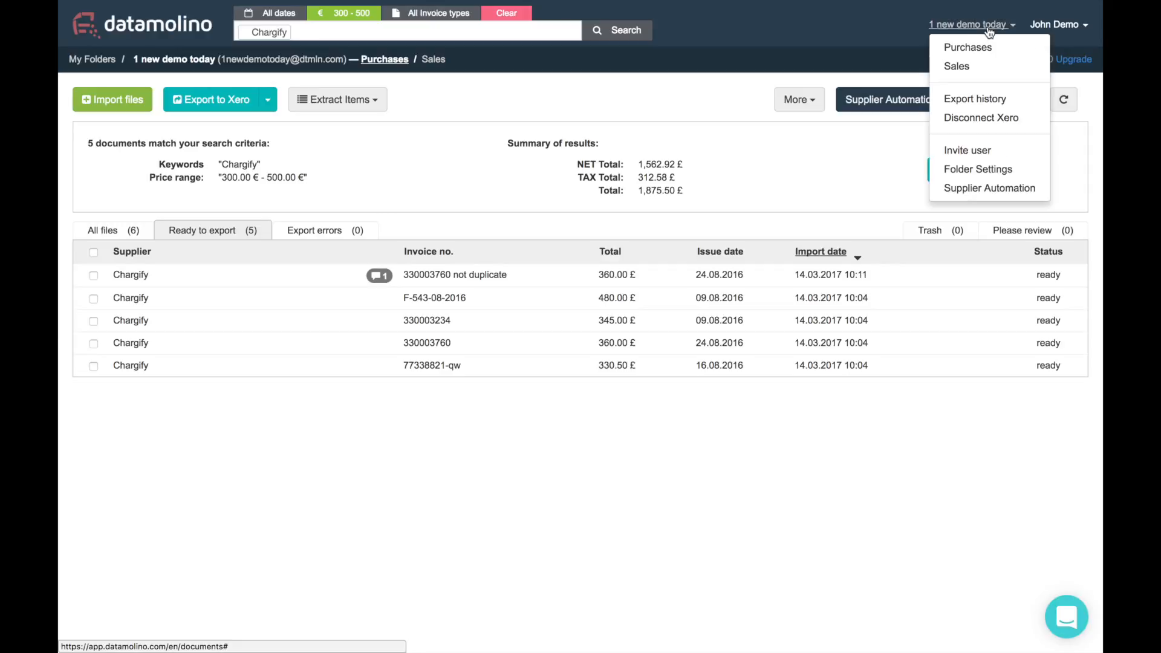
click(977, 169)
scroll(478, 307, down, 3)
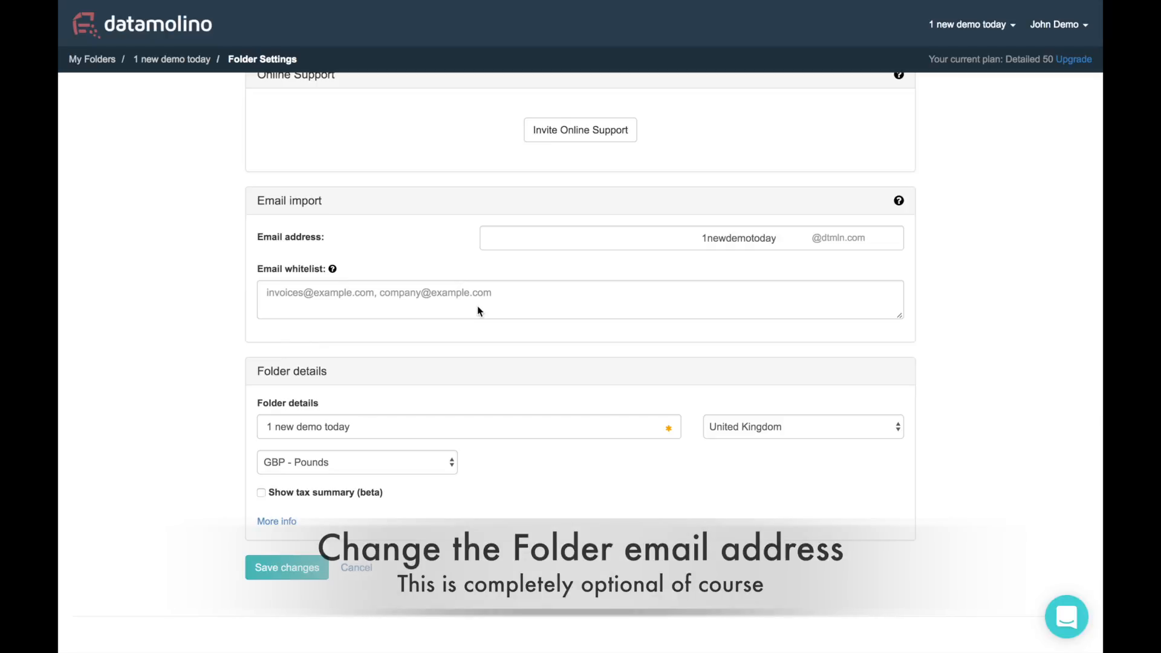
mouse_move(333, 271)
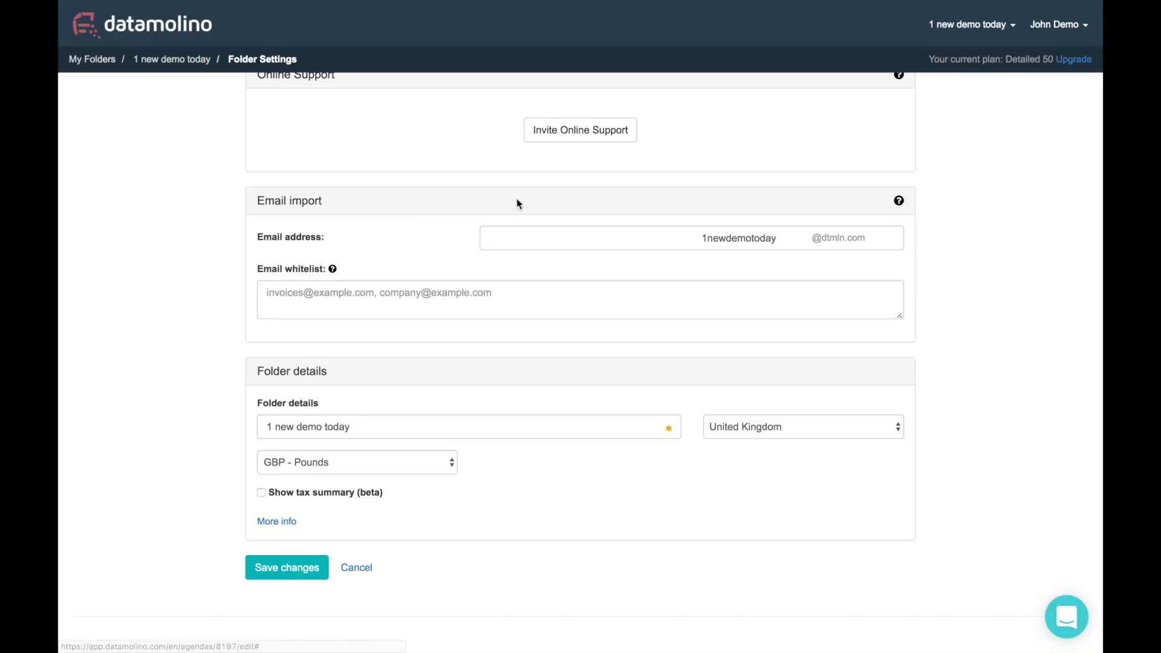
scroll(695, 221, down, 2)
scroll(689, 219, down, 4)
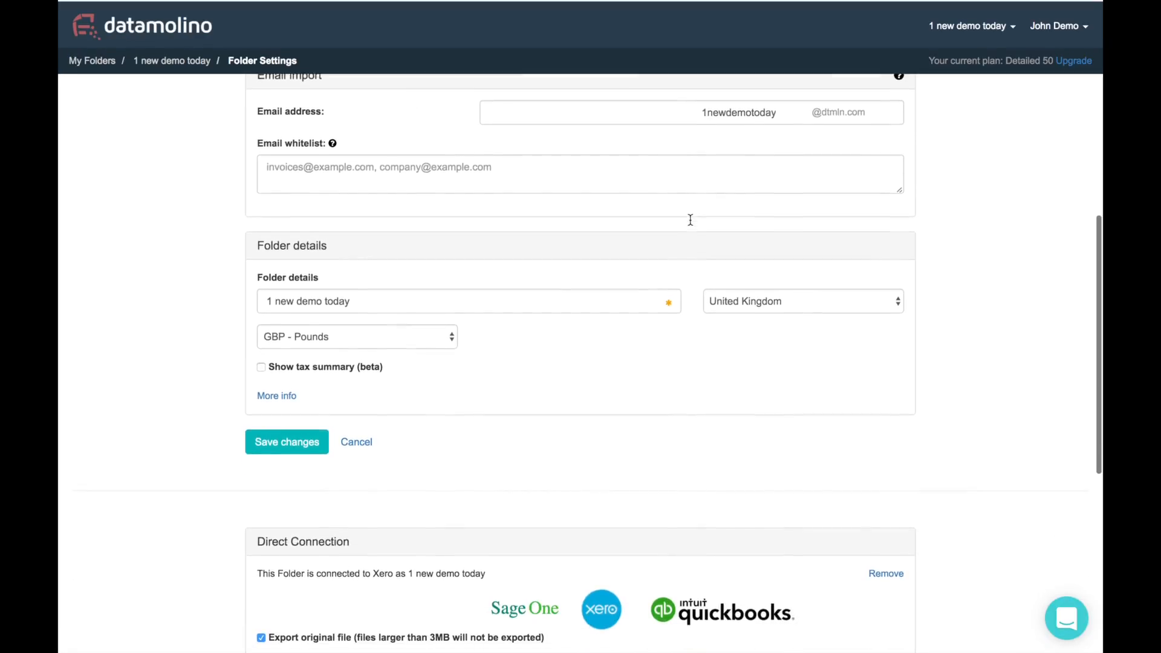
scroll(691, 222, down, 1)
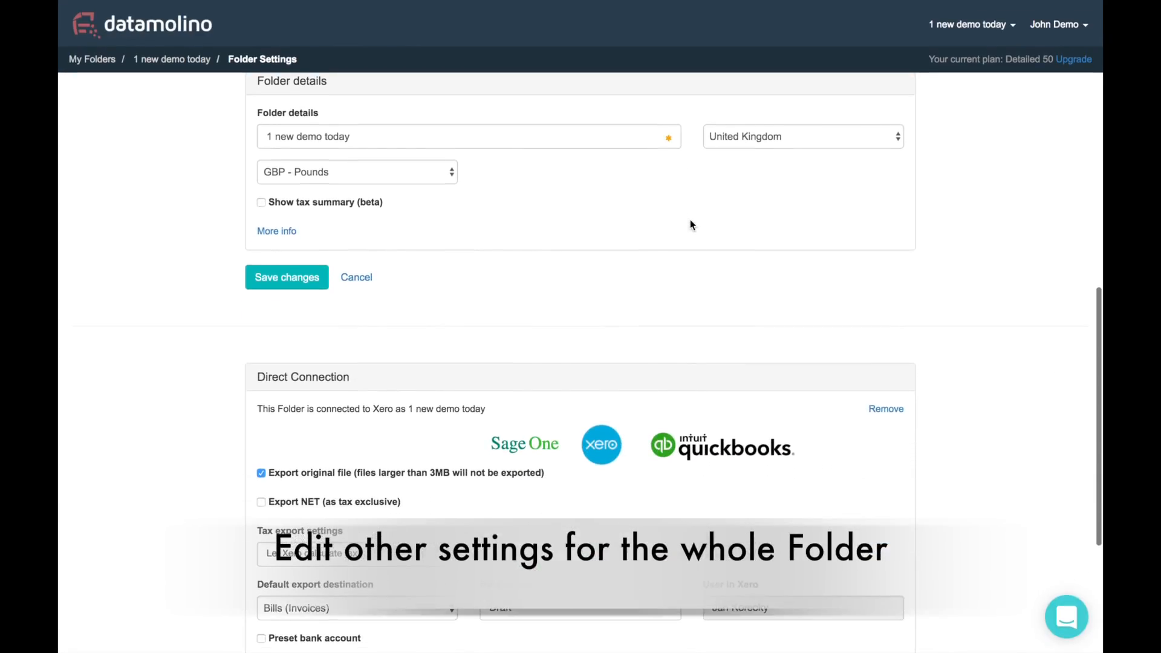
scroll(690, 222, down, 3)
scroll(690, 220, down, 2)
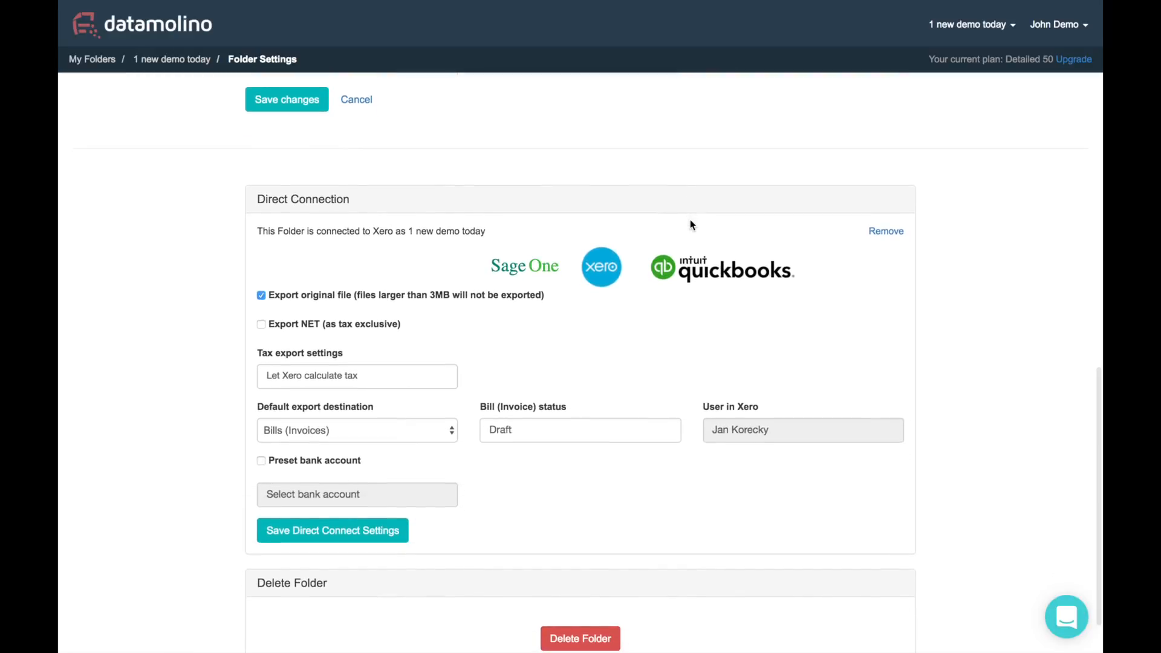
scroll(690, 219, down, 1)
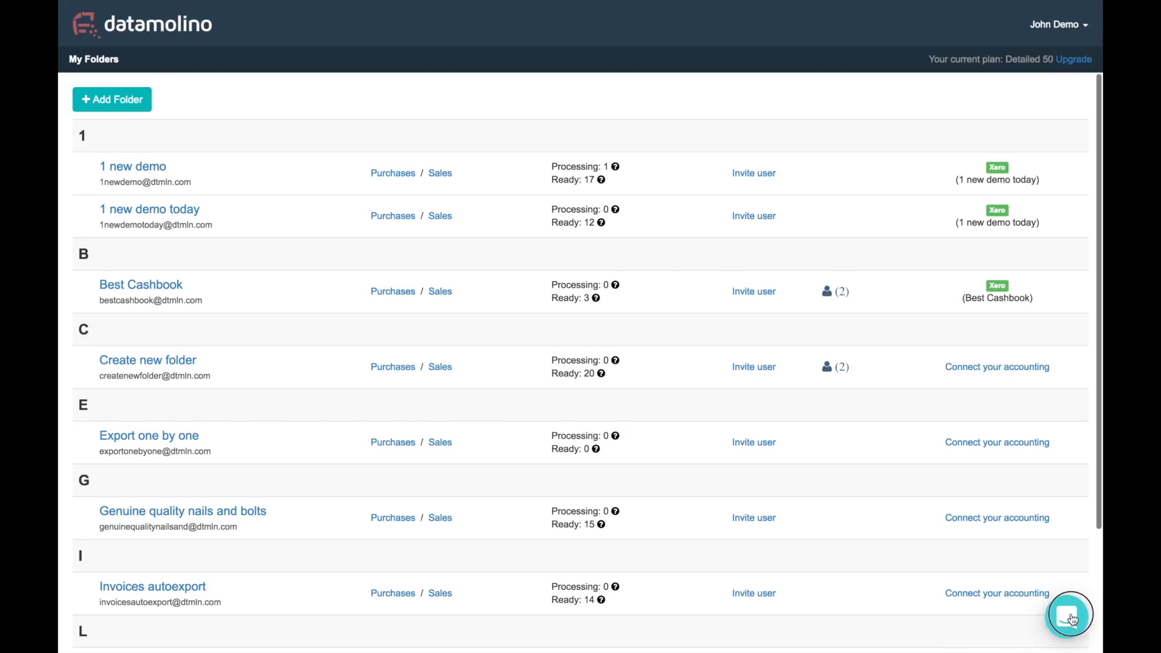
click(1067, 618)
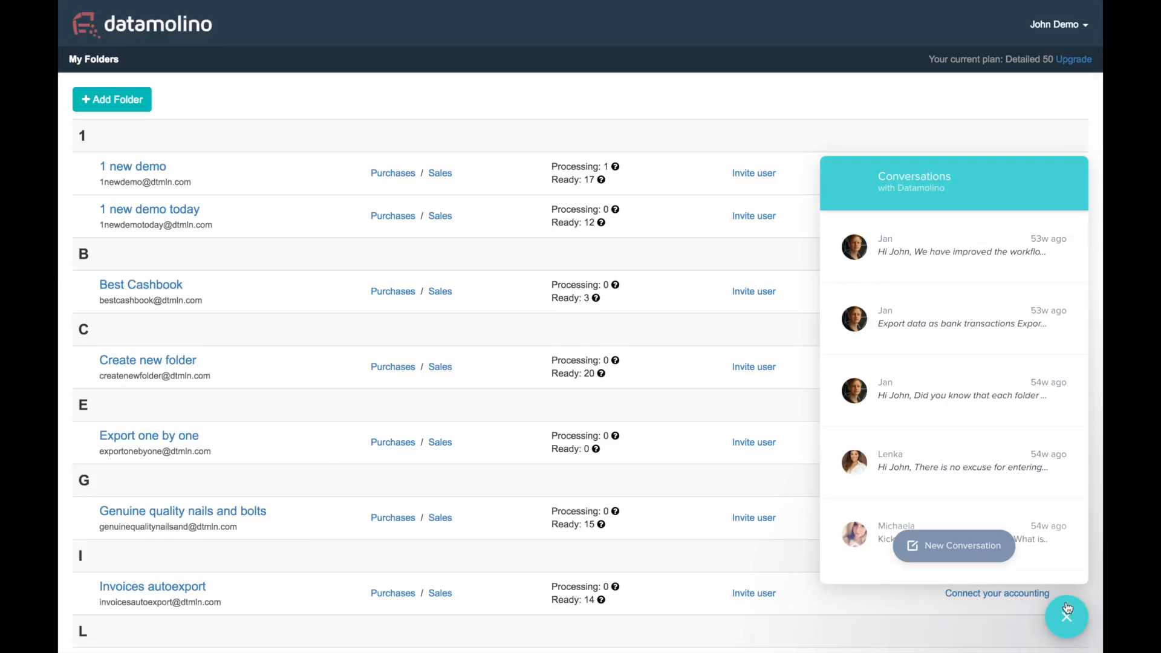
click(962, 552)
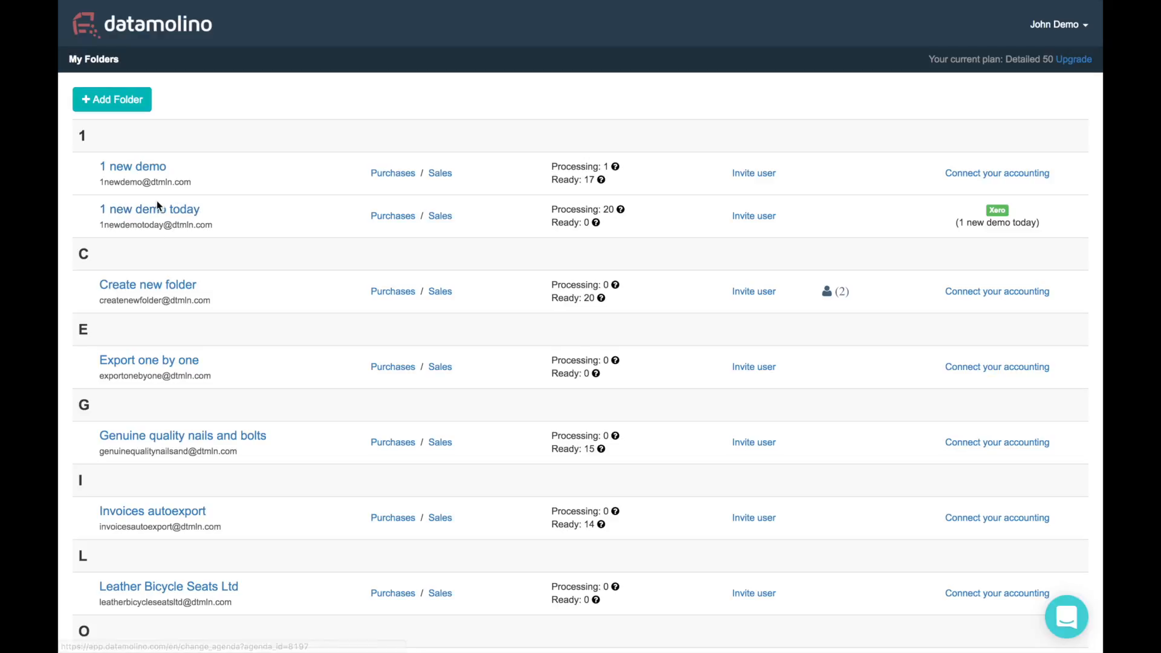
Connect folder 1 new demo to the existing Xero organisation 1 new demo today
click(970, 171)
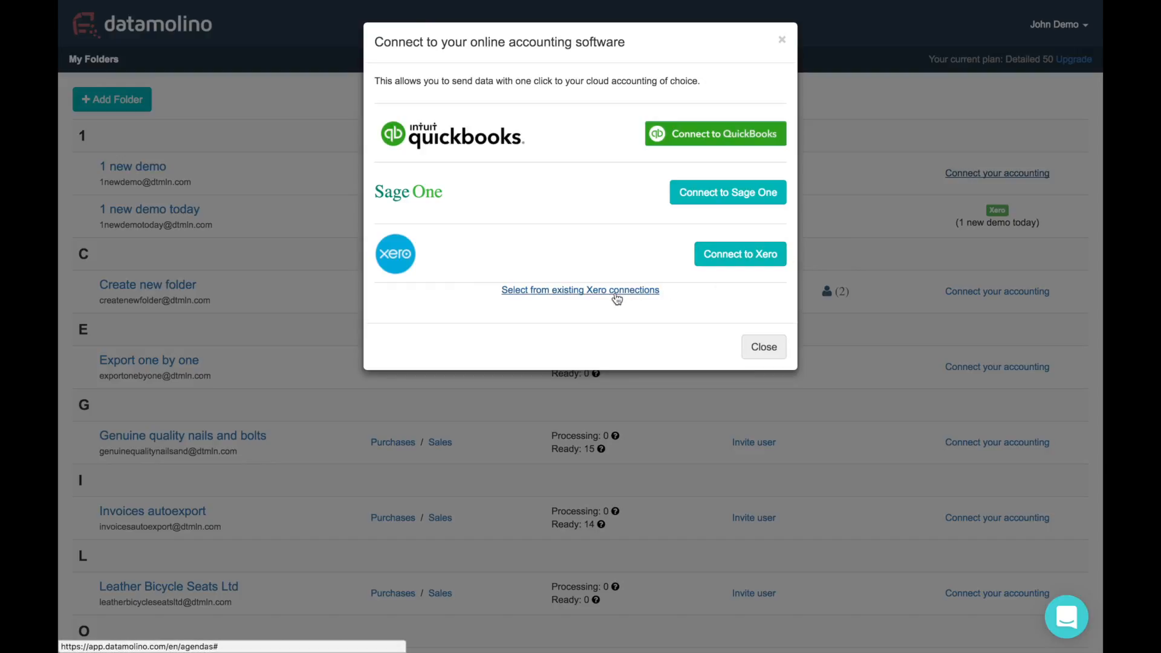
click(552, 293)
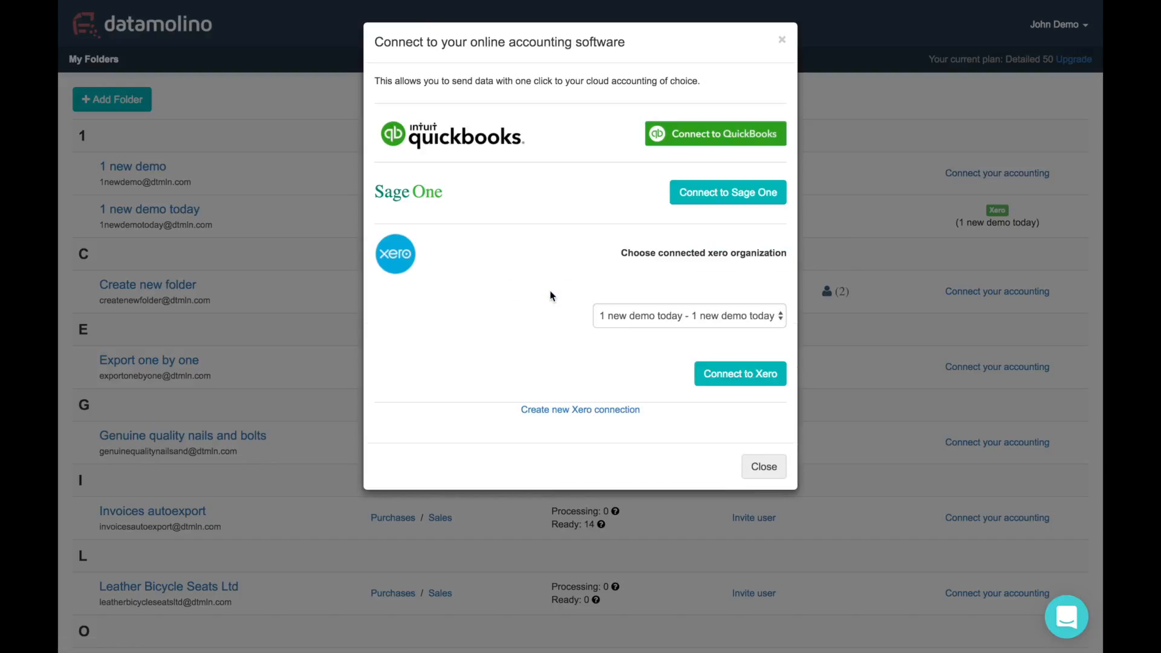
click(755, 316)
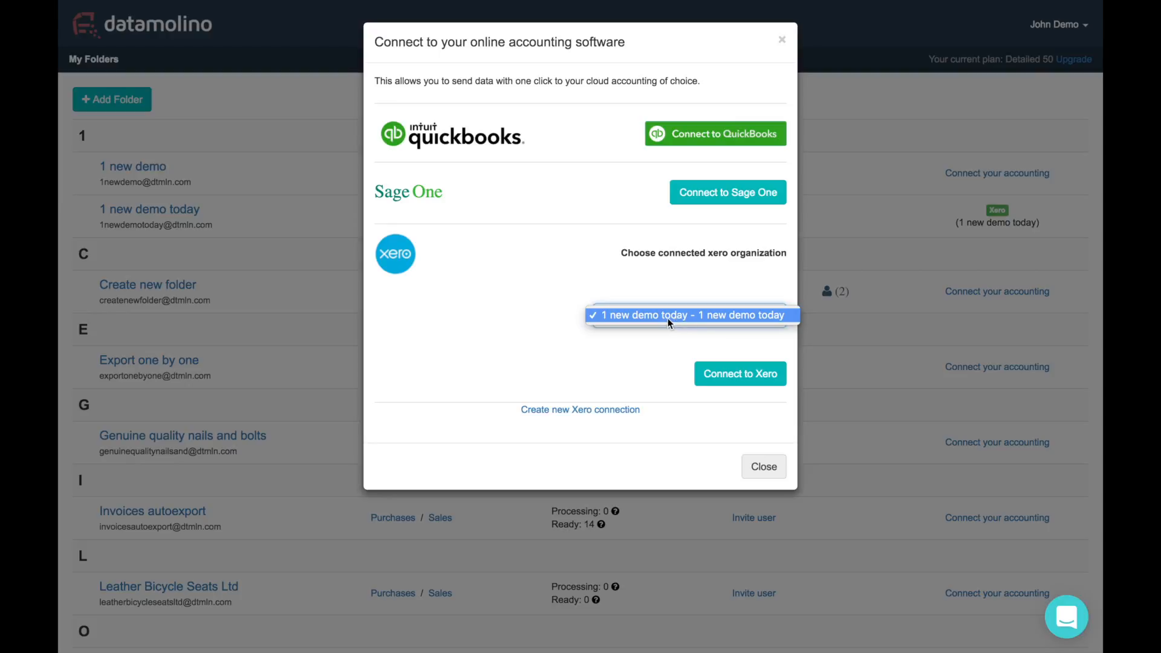
click(703, 317)
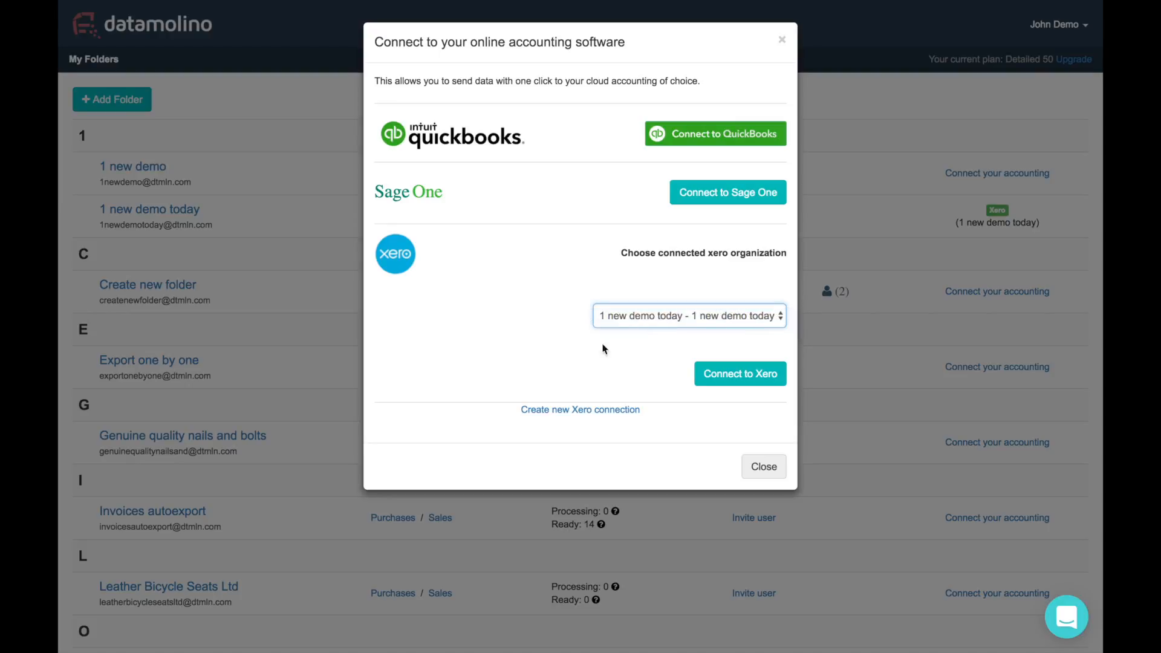
click(758, 378)
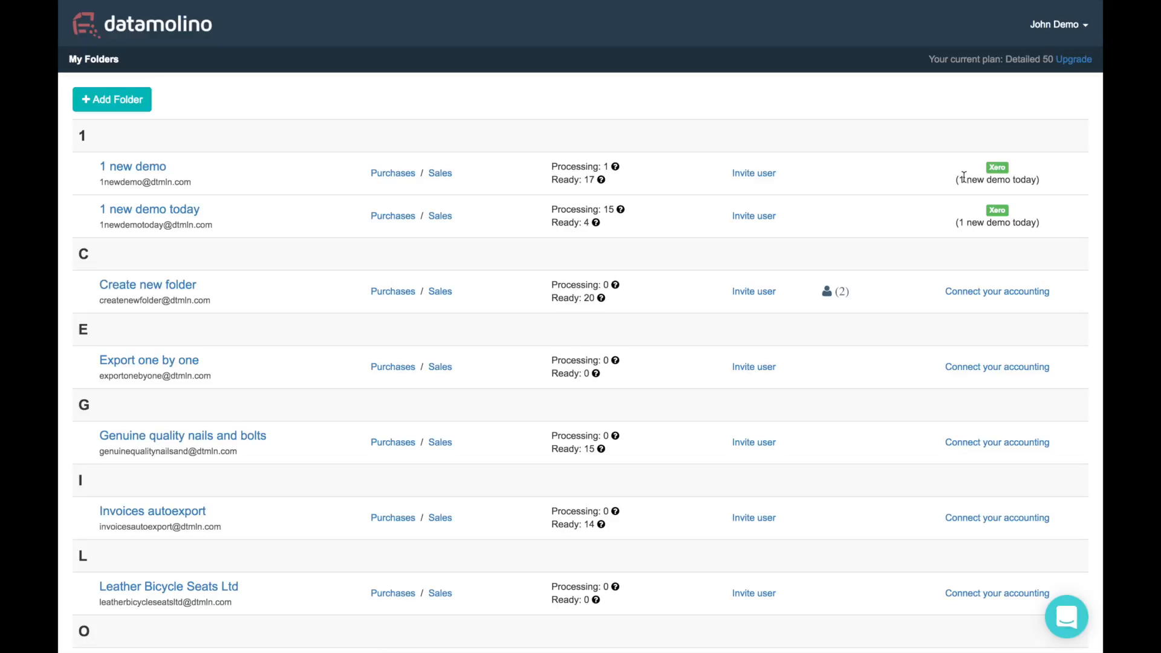
Highlight that 1 new demo and 1 new demo today share the same Xero organisation
click(957, 178)
drag(958, 179, 1052, 179)
drag(955, 222, 1047, 223)
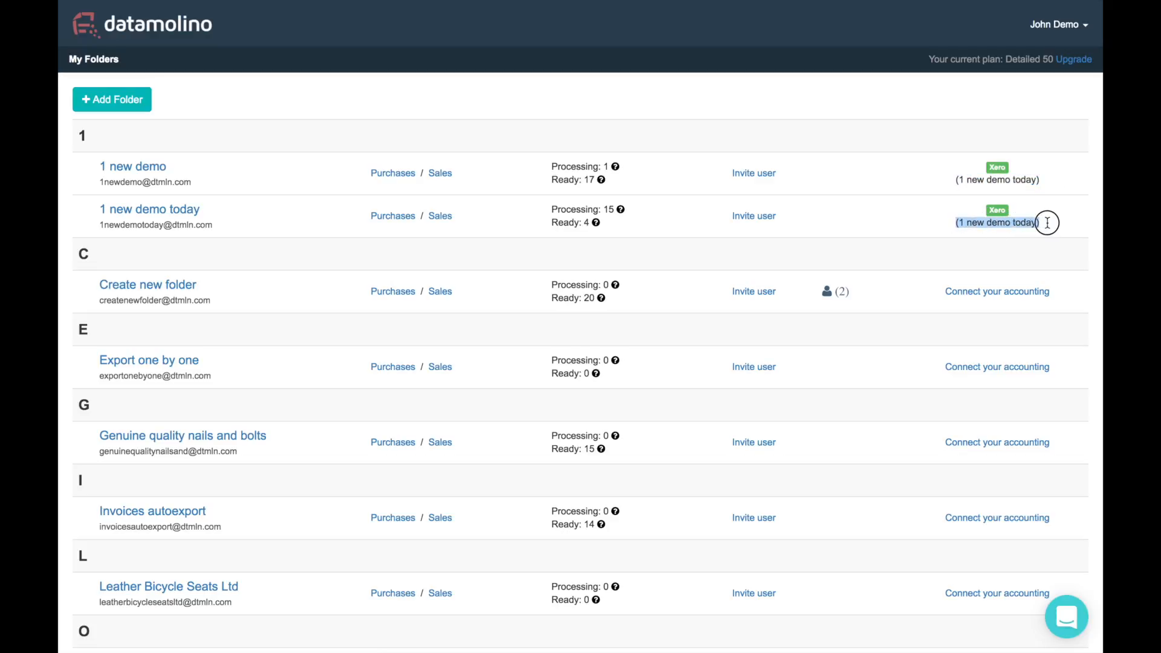